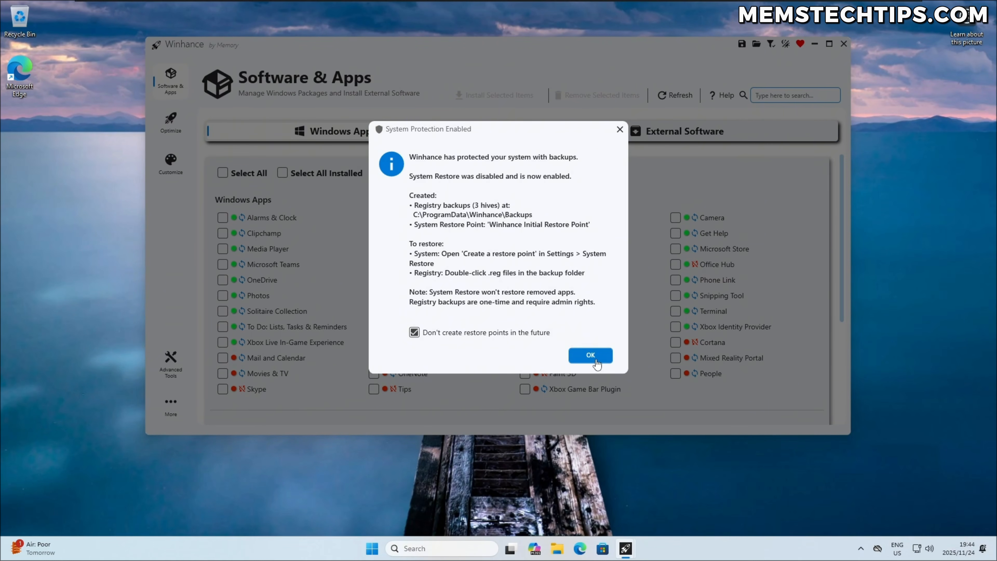
# - Dismiss the system protection notice and check the Windows version in the specifications on the system's About page
pyautogui.click(660, 468)
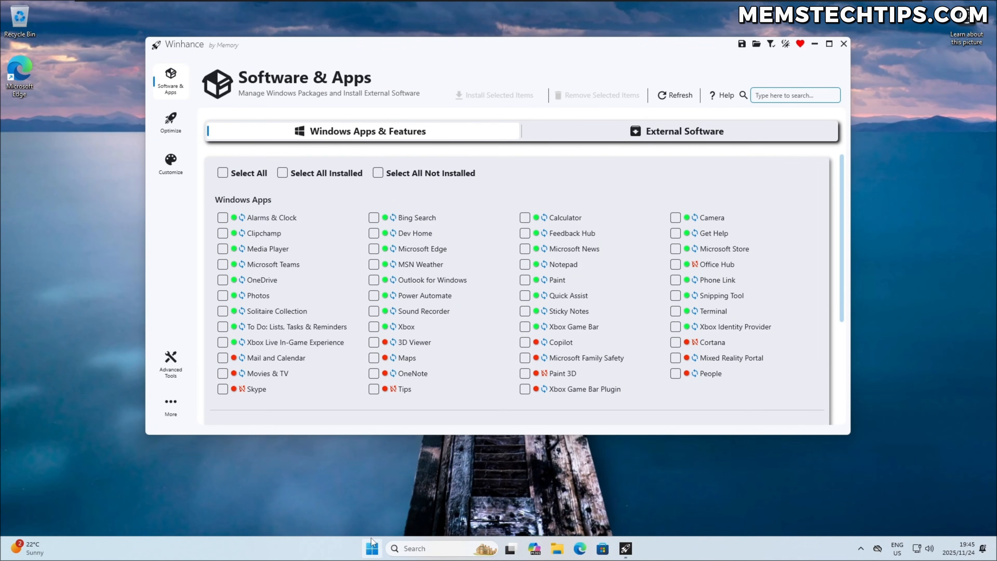
pyautogui.rightClick(372, 548)
pyautogui.click(338, 301)
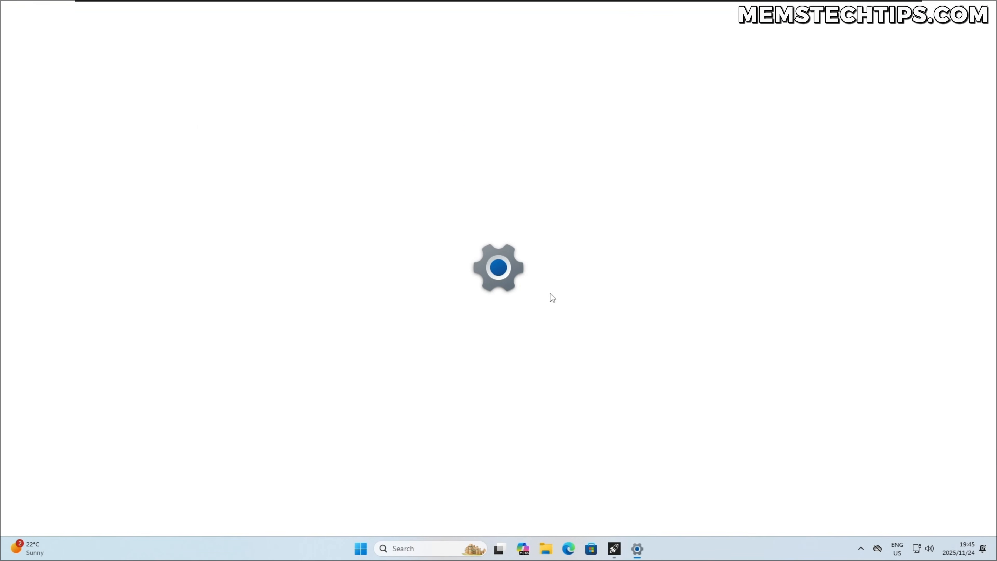
pyautogui.scroll(-5, 598, 274)
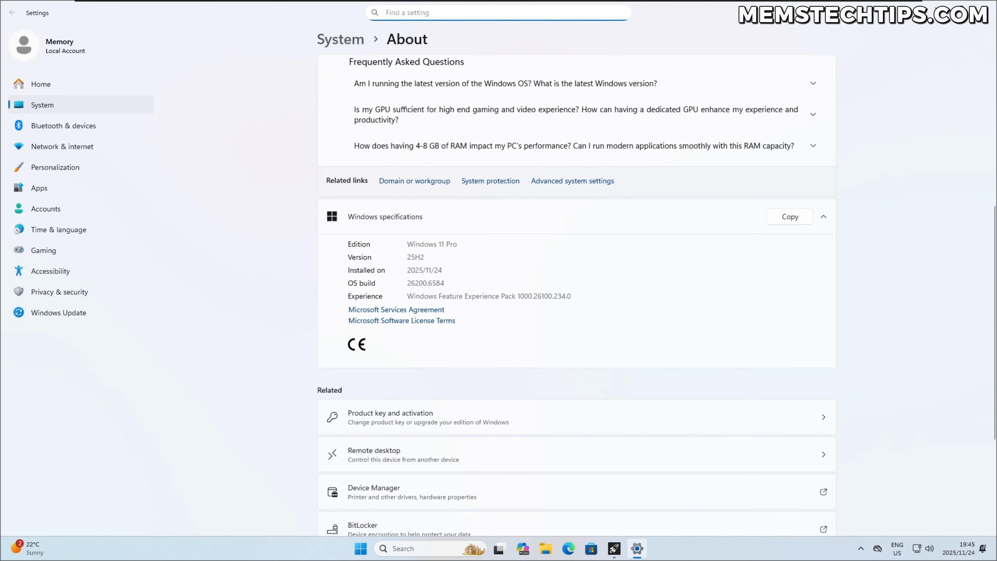
pyautogui.moveTo(408, 258); pyautogui.dragTo(425, 258)
pyautogui.click(478, 262)
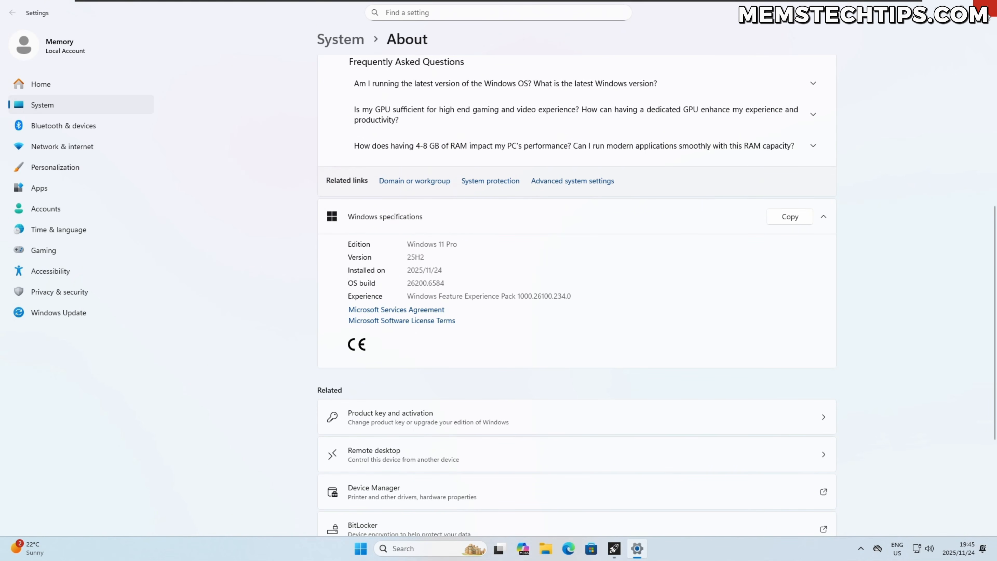
pyautogui.click(986, 7)
# - Look through the full list of installed apps in the Start menu, then return to Winhance
pyautogui.press('super')
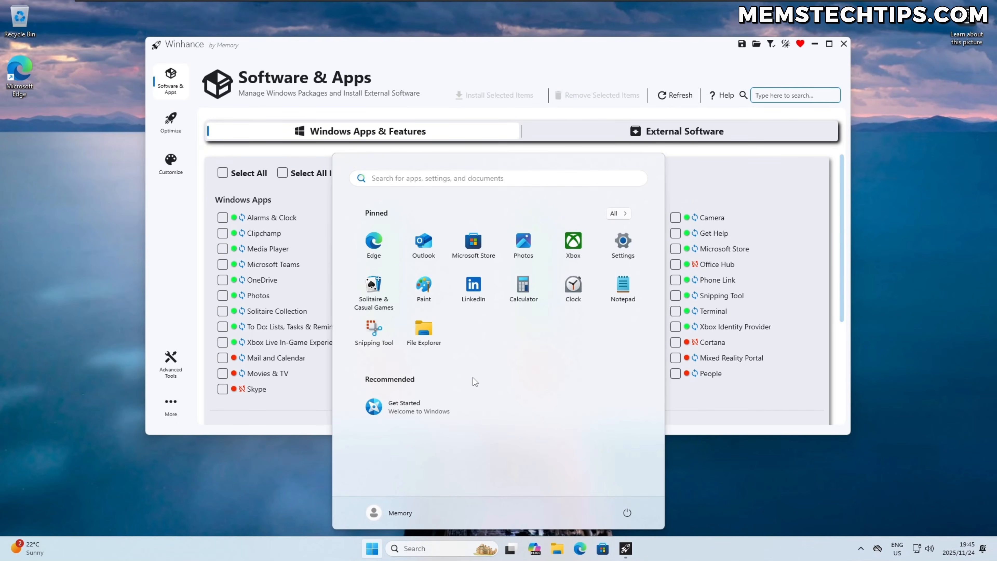
pyautogui.click(626, 215)
pyautogui.scroll(-15, 510, 354)
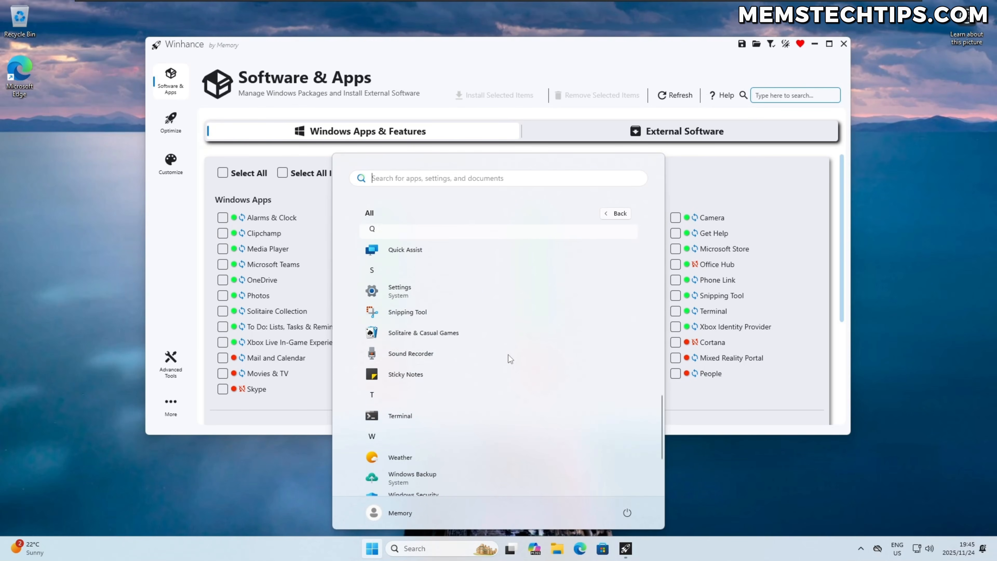
pyautogui.scroll(-3, 507, 355)
pyautogui.scroll(10, 507, 356)
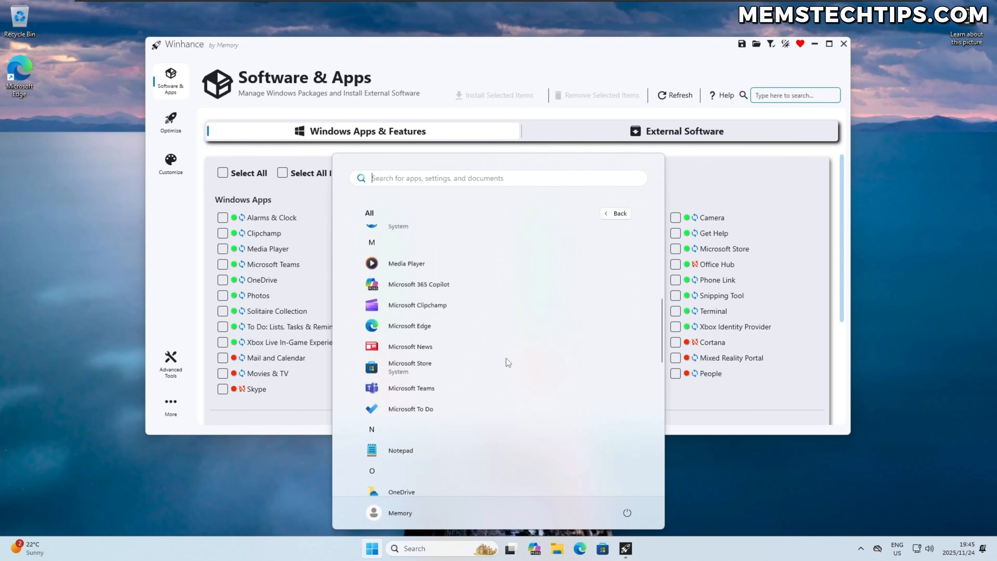
pyautogui.scroll(10, 506, 359)
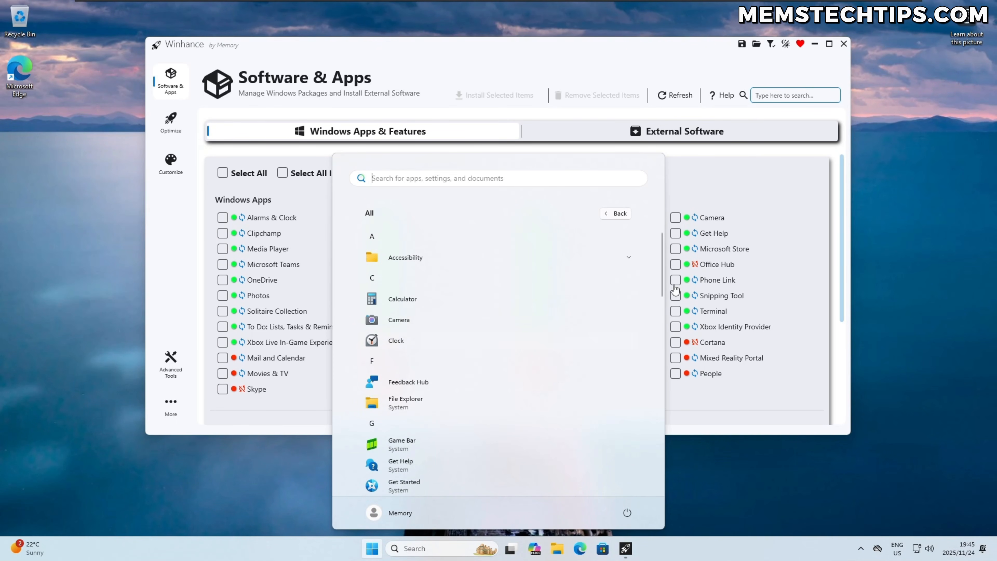
pyautogui.click(528, 52)
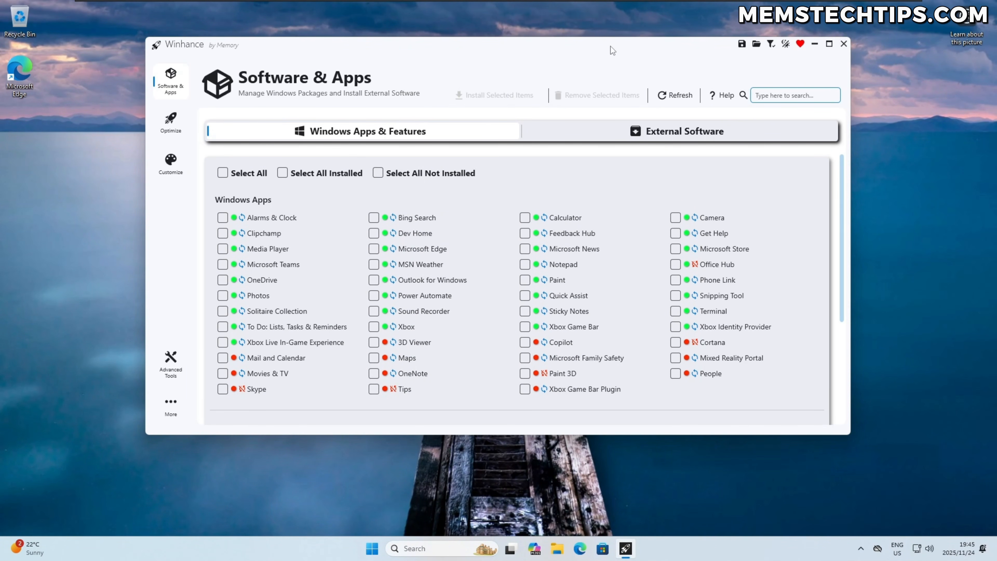
# - Import a Winhance configuration, excluding External Apps and keeping Windows app removal, optimization and customization settings selected
pyautogui.moveTo(605, 44); pyautogui.dragTo(606, 89)
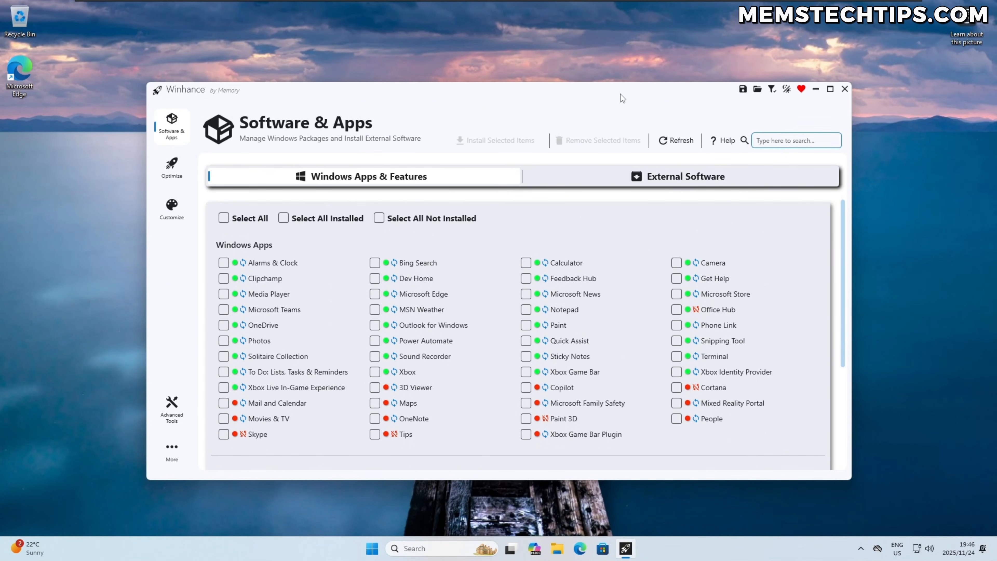
pyautogui.click(758, 89)
pyautogui.click(571, 272)
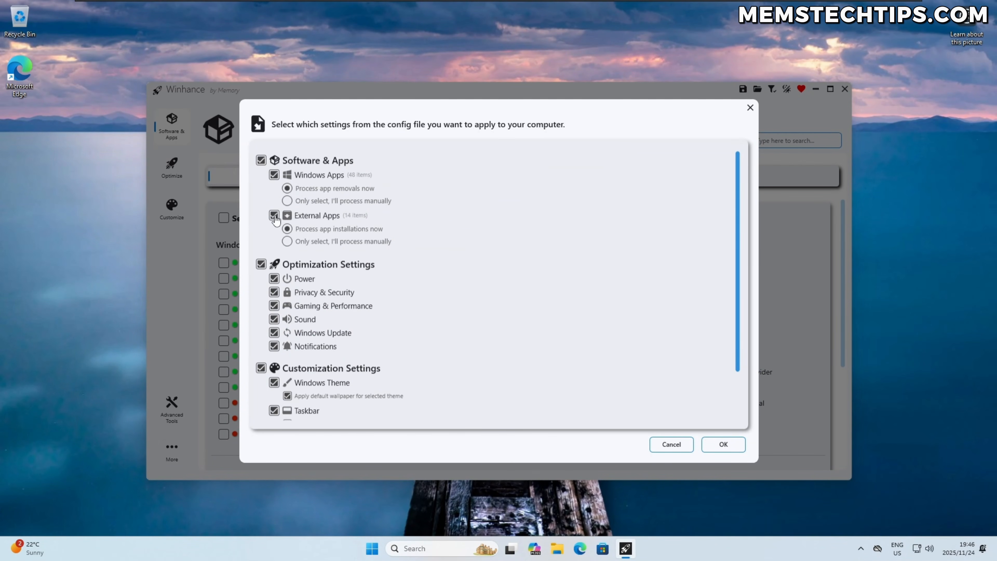
pyautogui.click(275, 216)
pyautogui.scroll(-3, 463, 249)
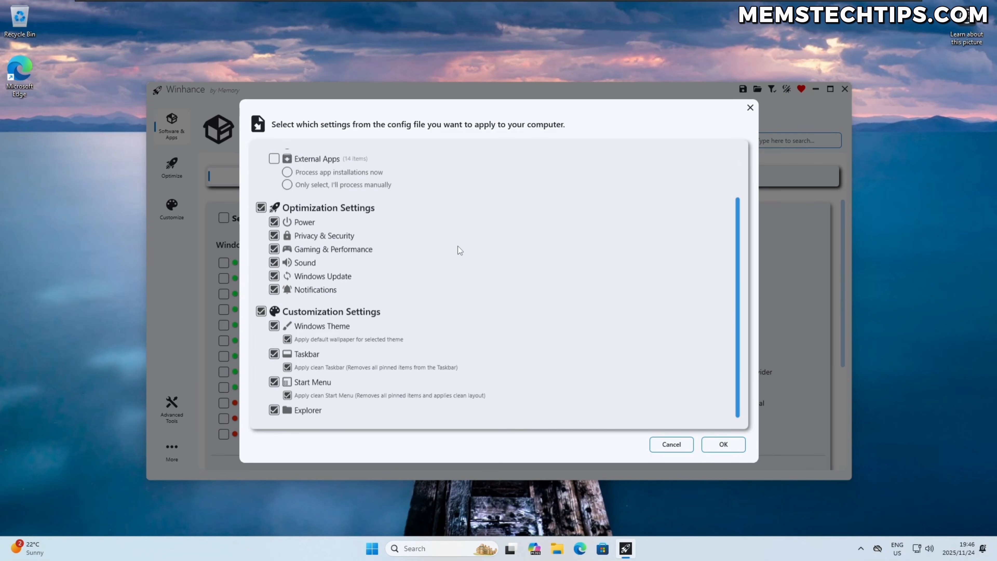
pyautogui.scroll(3, 458, 255)
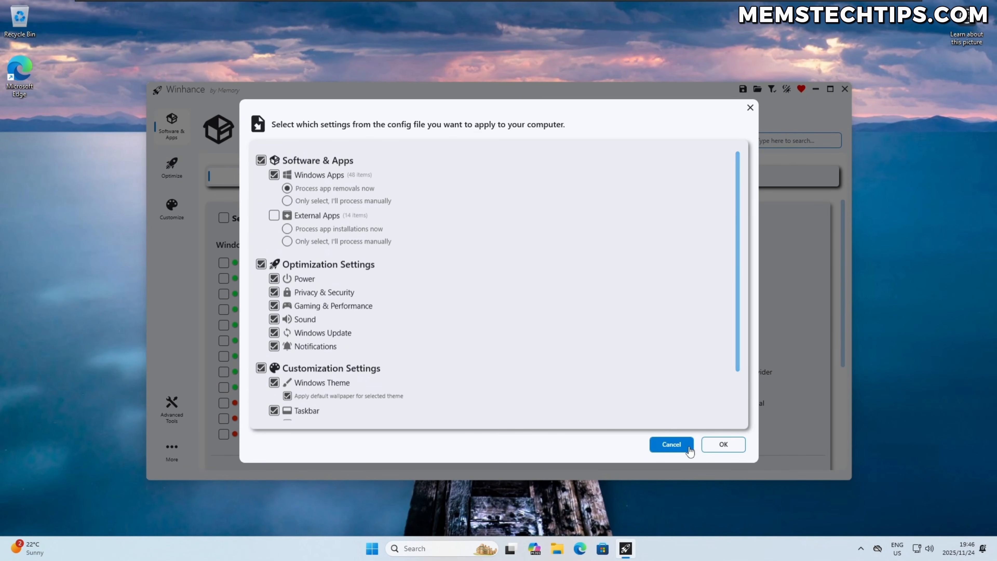
pyautogui.click(723, 445)
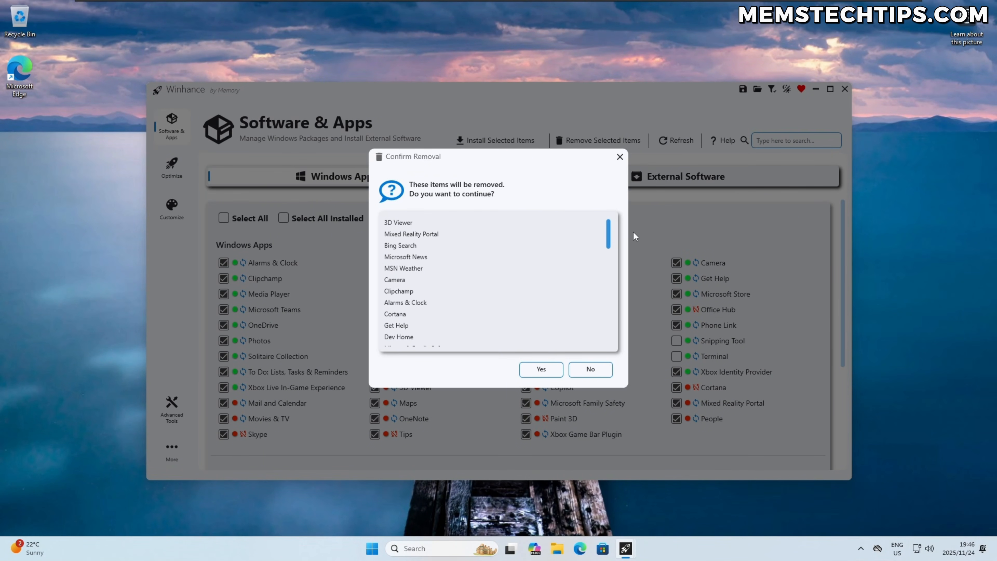
# - Review and approve the list of Windows apps to remove, then close Winhance without donating
pyautogui.moveTo(604, 235); pyautogui.dragTo(609, 334)
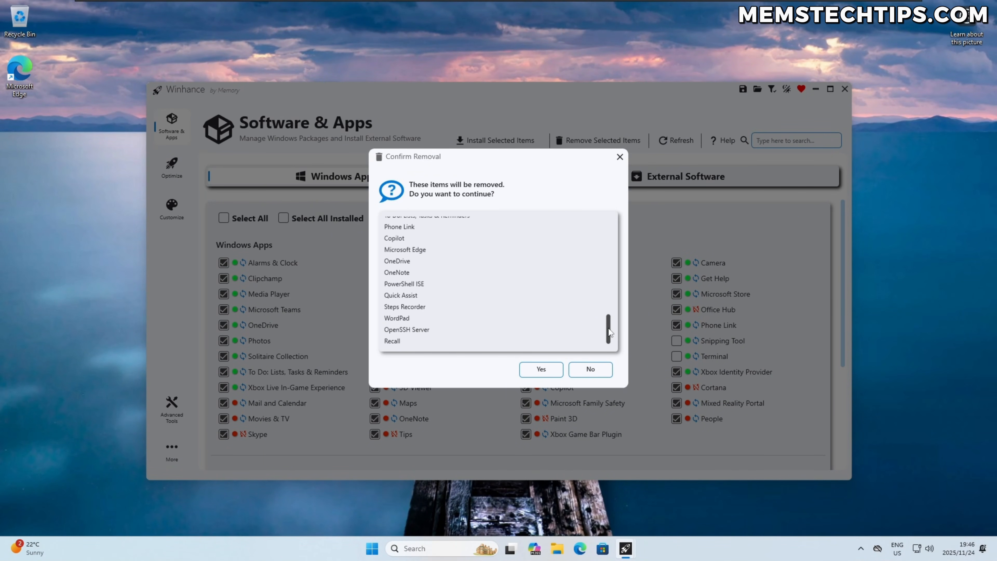
pyautogui.click(545, 371)
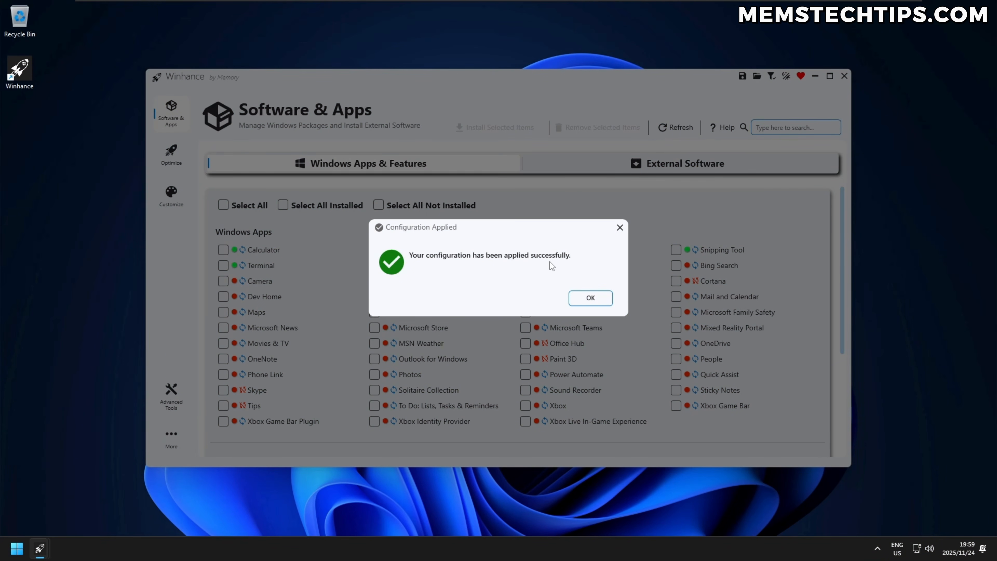
pyautogui.click(603, 298)
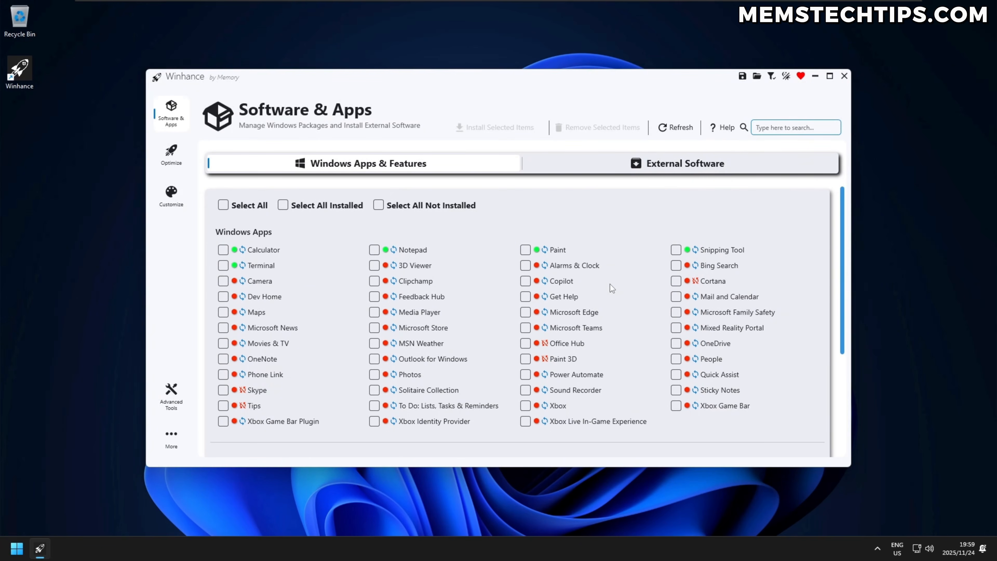
pyautogui.click(845, 77)
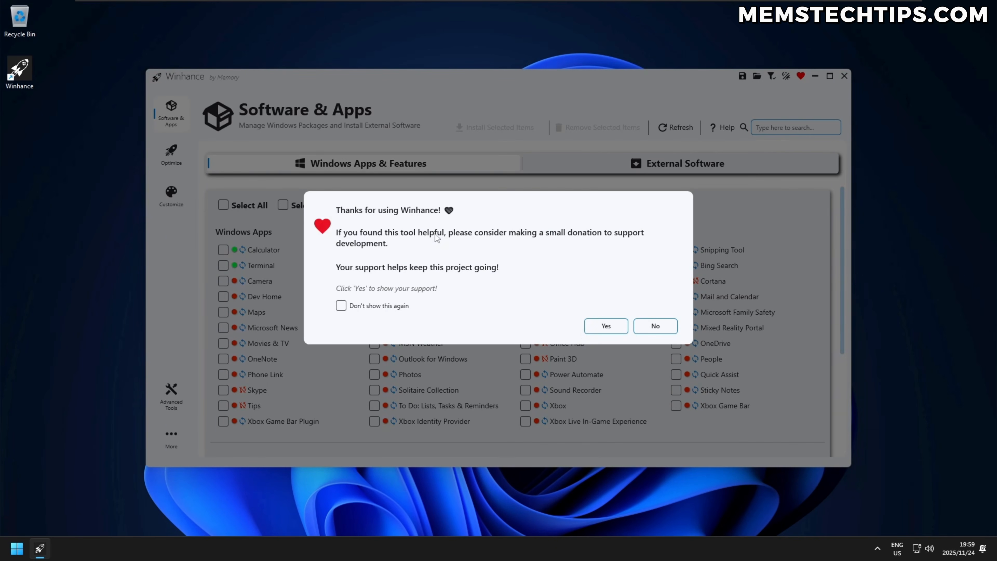
pyautogui.click(656, 326)
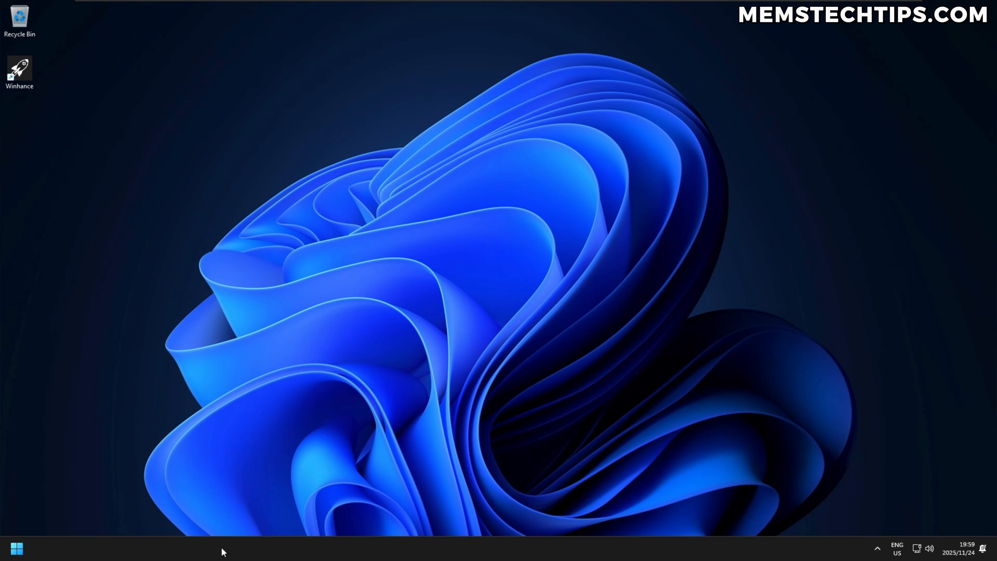
# - Check which apps remain in the Start menu's full app list
pyautogui.click(17, 549)
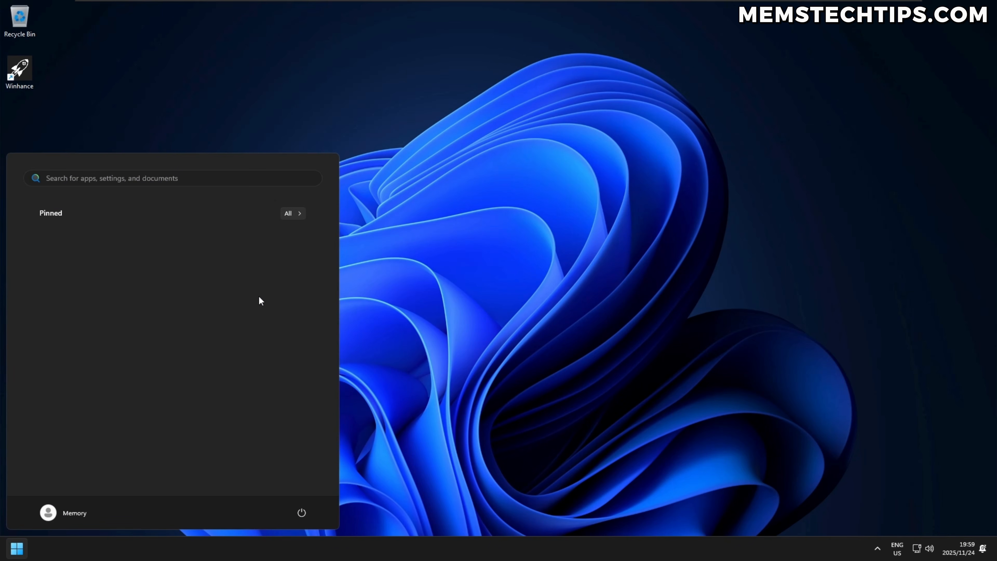
pyautogui.click(292, 213)
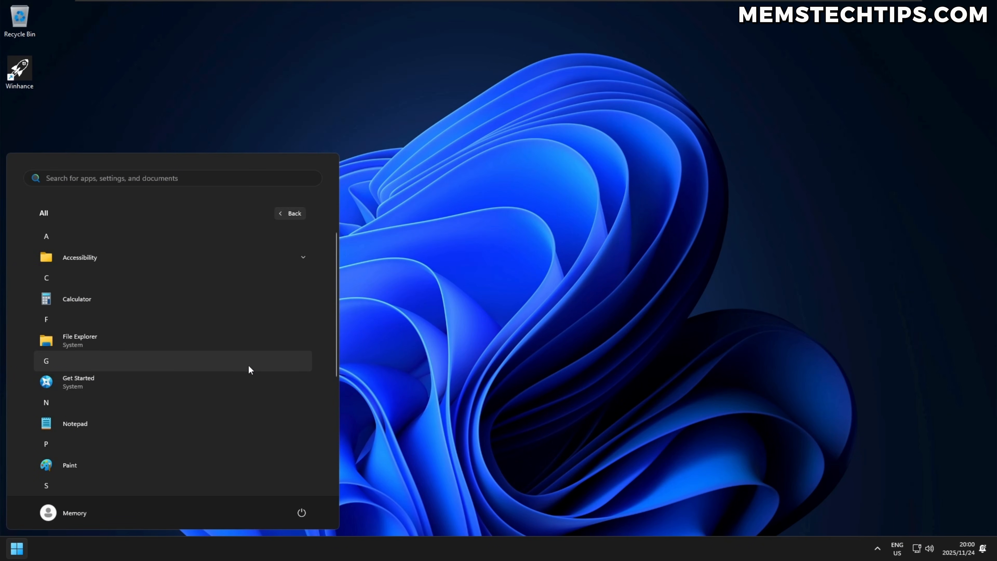
pyautogui.scroll(-5, 235, 377)
pyautogui.scroll(5, 234, 385)
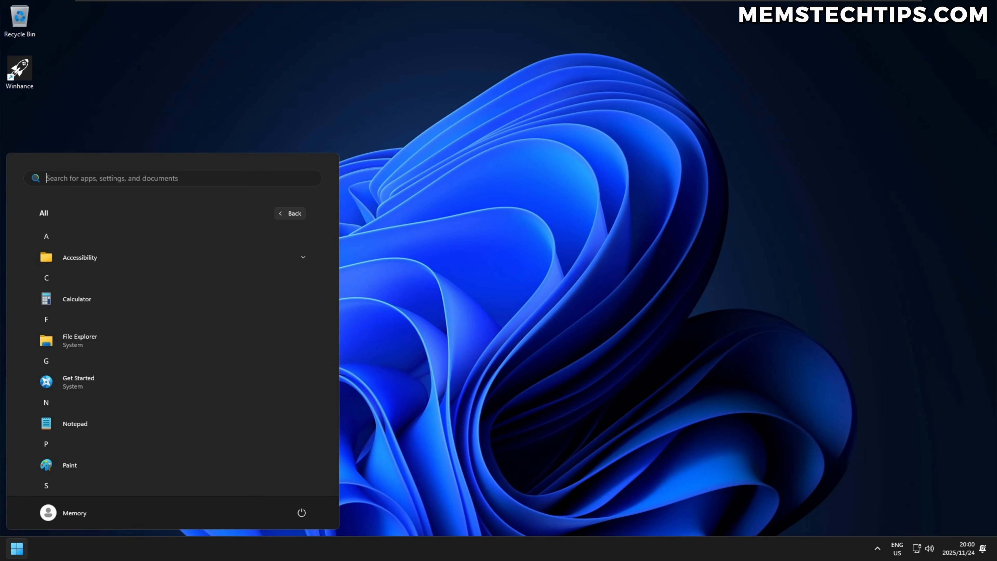
# - Search Windows for "system restore" and open the restore point settings, placing the window near the screen's centre
pyautogui.write('system re')
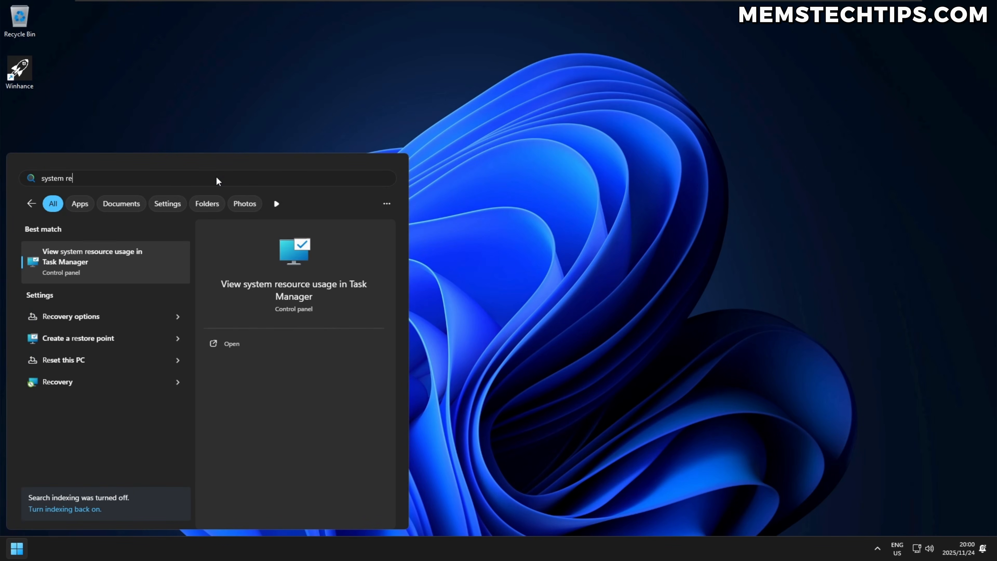
pyautogui.write('store')
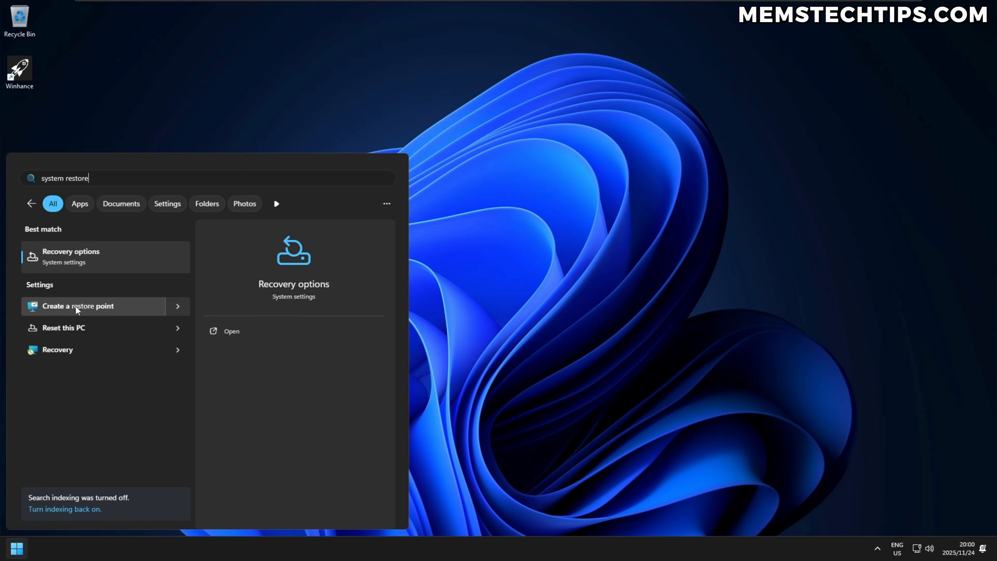
pyautogui.click(106, 307)
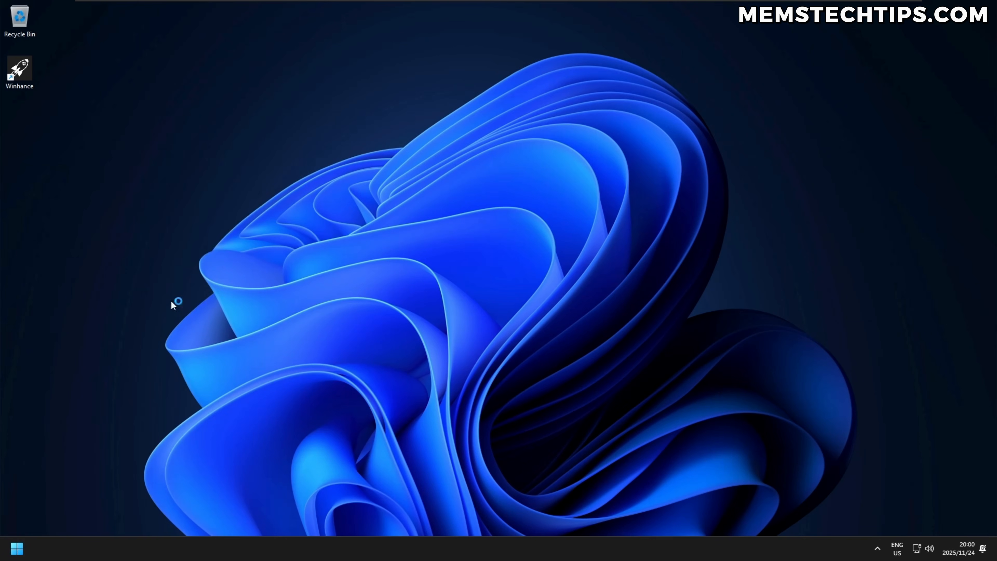
pyautogui.moveTo(83, 25); pyautogui.dragTo(435, 154)
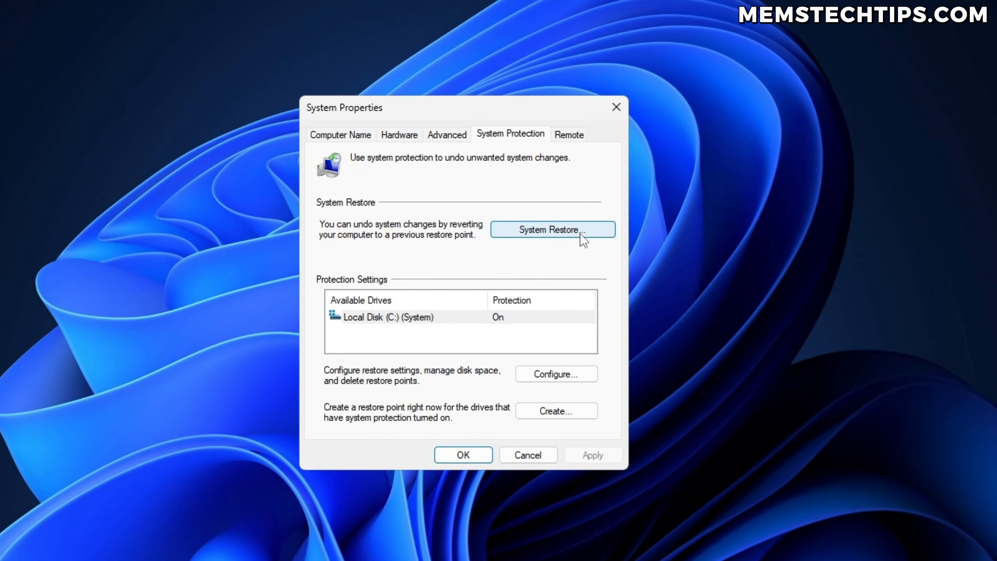
# - Restore the computer with System Restore to "Winhance Initial Restore Point" and confirm starting the restore
pyautogui.click(552, 233)
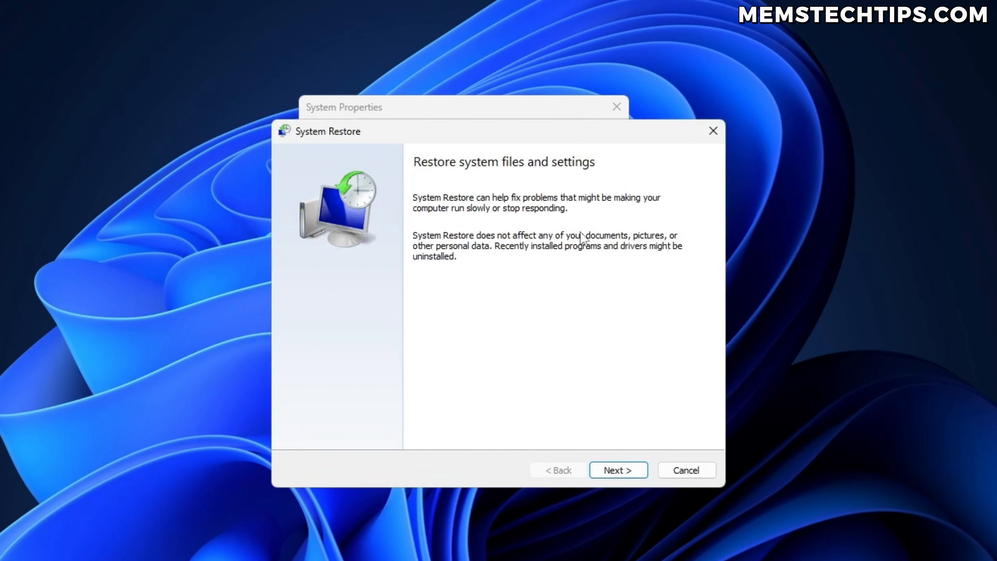
pyautogui.click(624, 470)
pyautogui.click(334, 261)
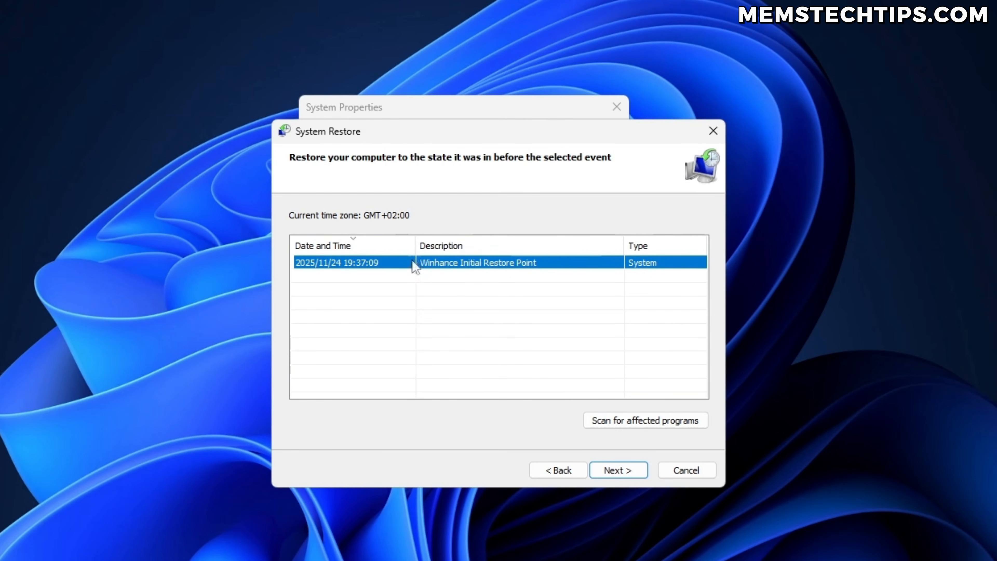
pyautogui.click(614, 470)
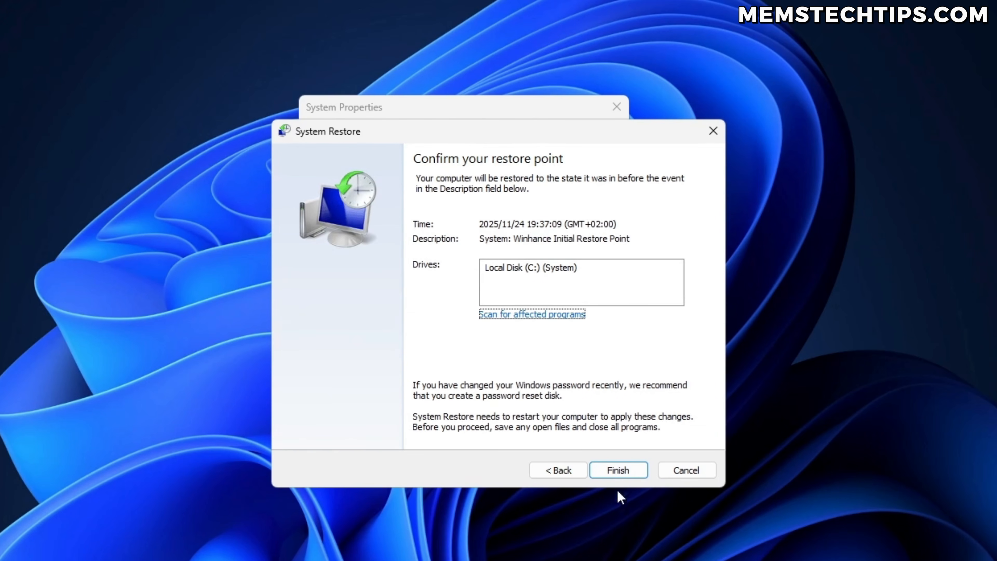
pyautogui.click(634, 469)
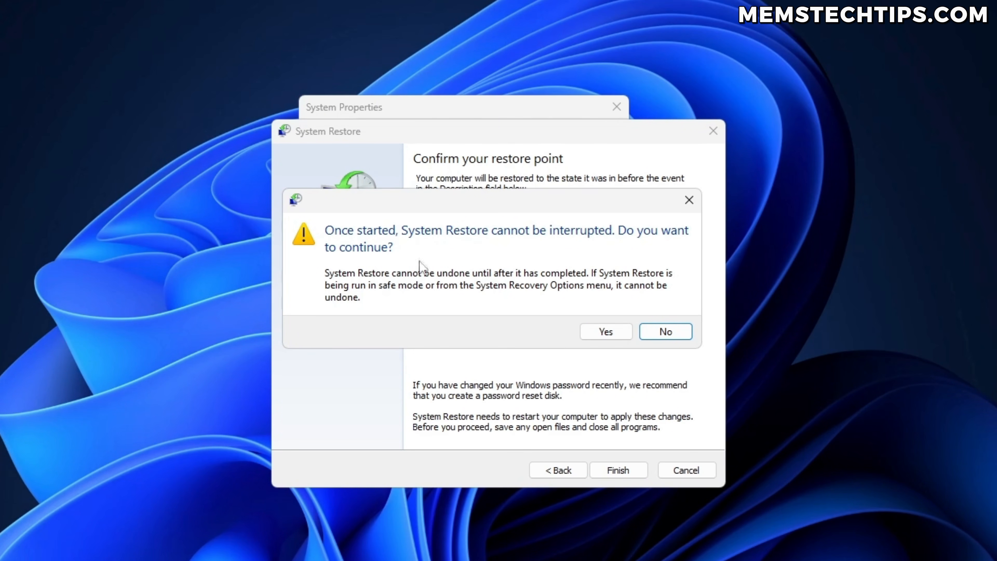
pyautogui.click(615, 333)
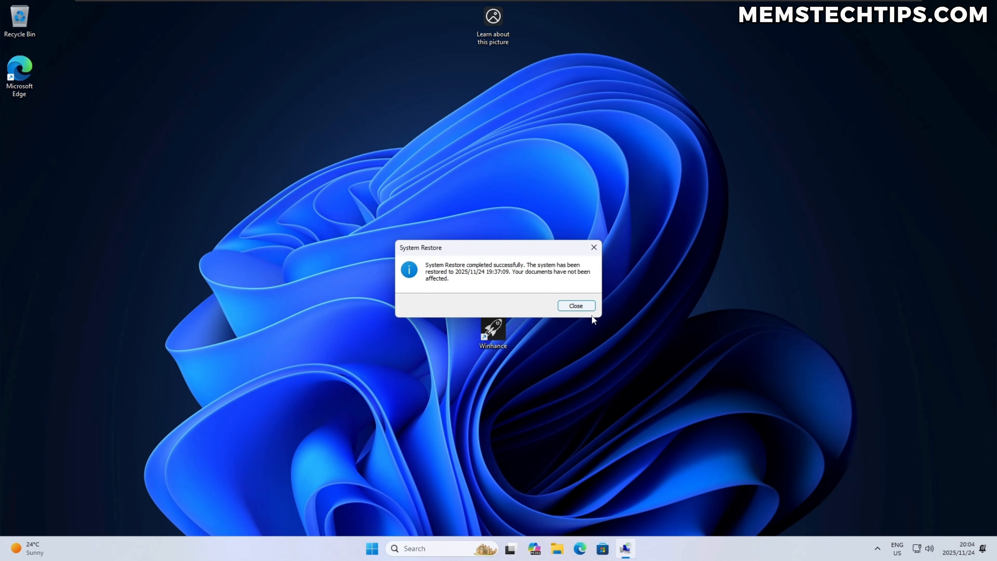
# - Close the System Restore message and move the Winhance desktop shortcut below Microsoft Edge
pyautogui.click(578, 306)
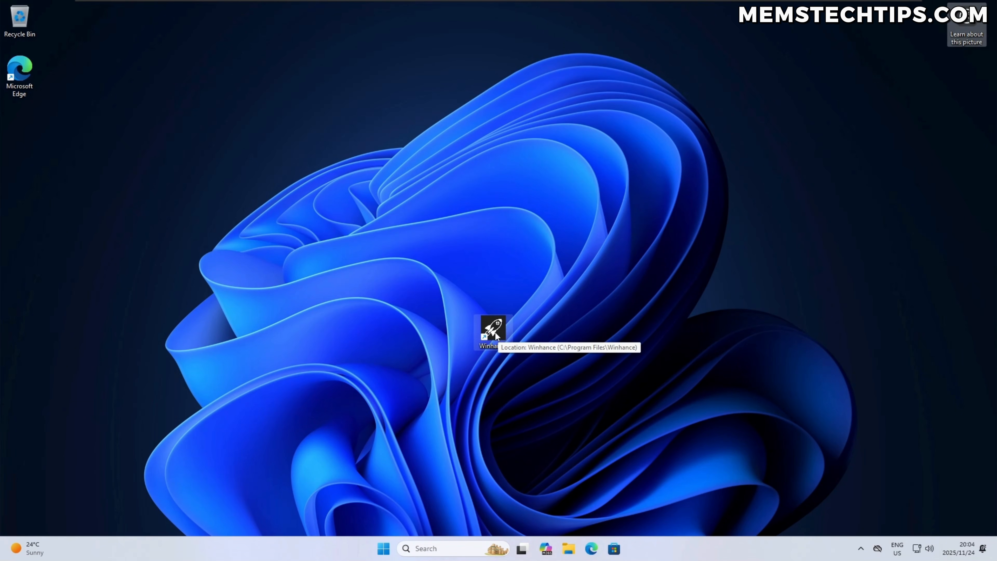
pyautogui.moveTo(496, 334); pyautogui.dragTo(39, 120)
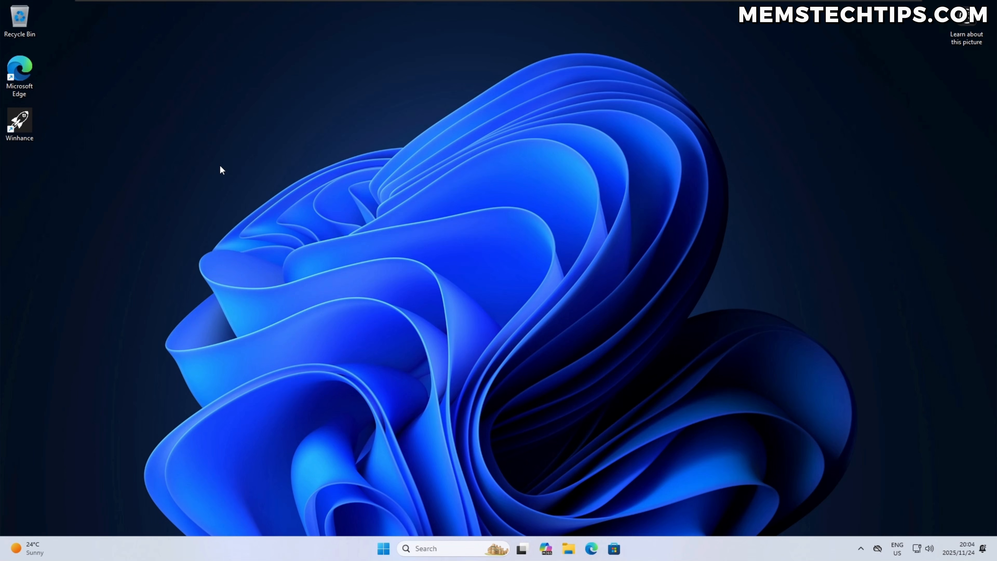
# - Examine the Start menu's full app list to see which apps are present after the system restore
pyautogui.click(384, 549)
pyautogui.click(617, 216)
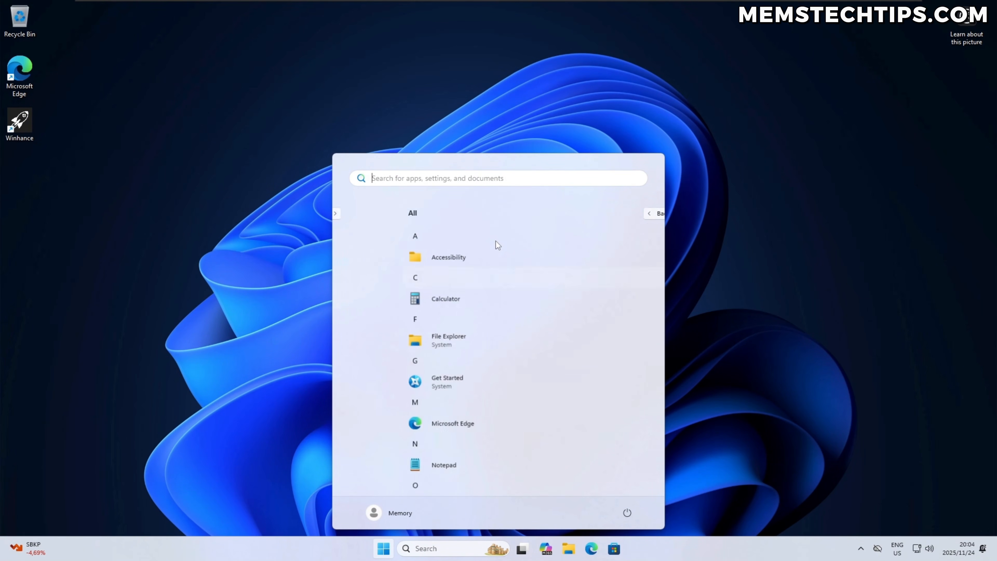
pyautogui.scroll(-5, 518, 354)
pyautogui.scroll(5, 538, 363)
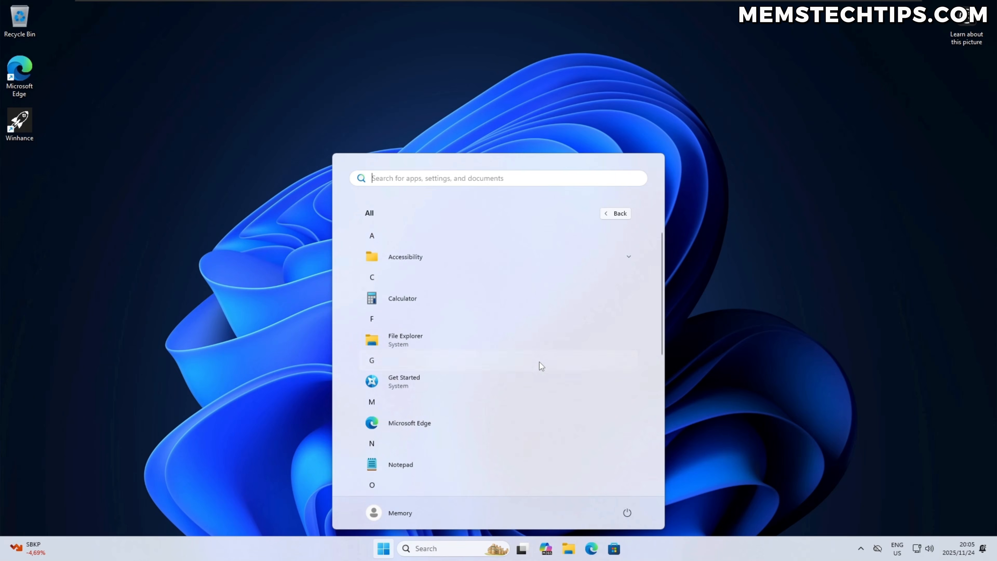
# - Close the Start menu, reopen its full app list and review all entries from Accessibility through Winhance
pyautogui.click(251, 318)
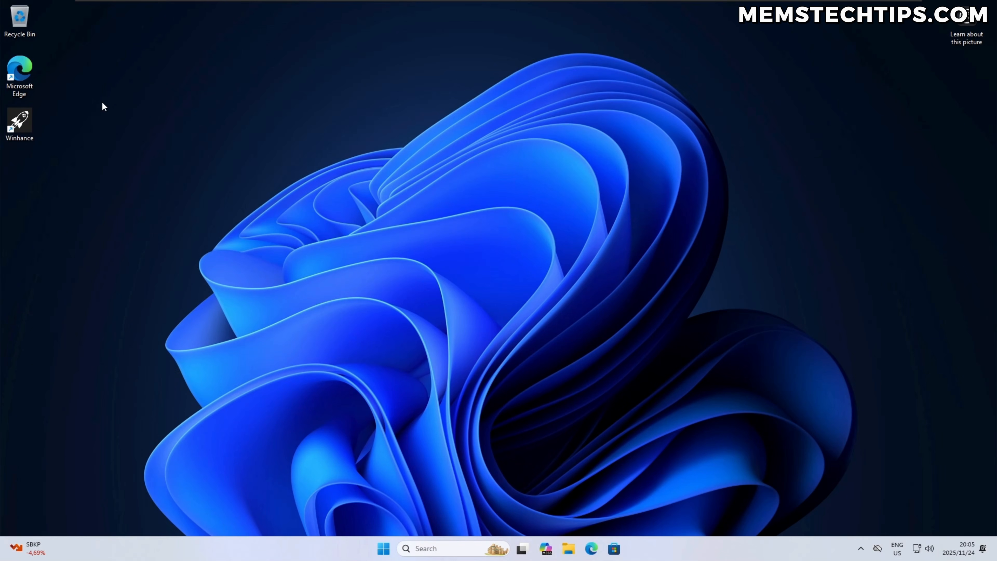
pyautogui.click(21, 73)
pyautogui.click(383, 549)
pyautogui.click(615, 218)
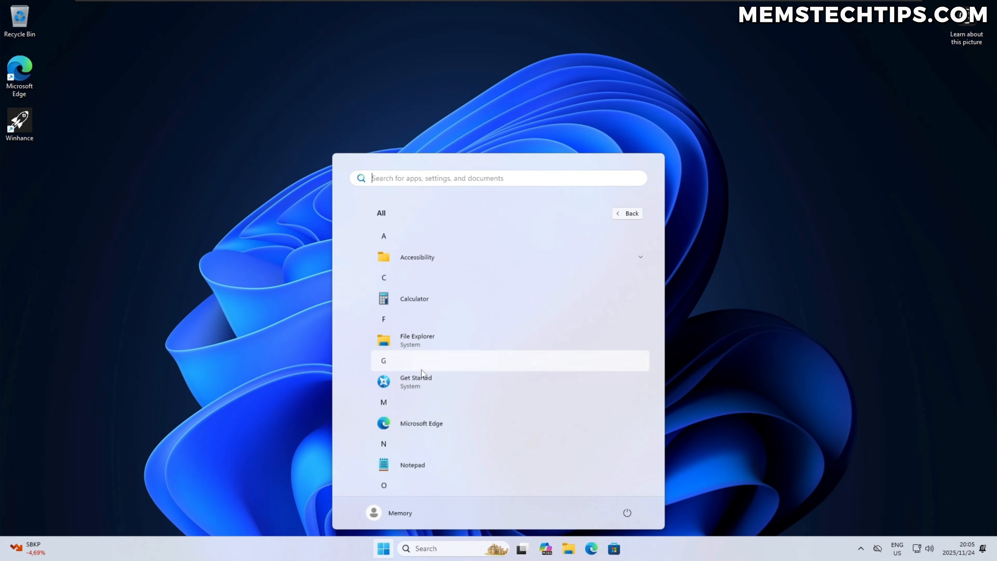
pyautogui.scroll(-3, 519, 356)
pyautogui.scroll(-3, 462, 306)
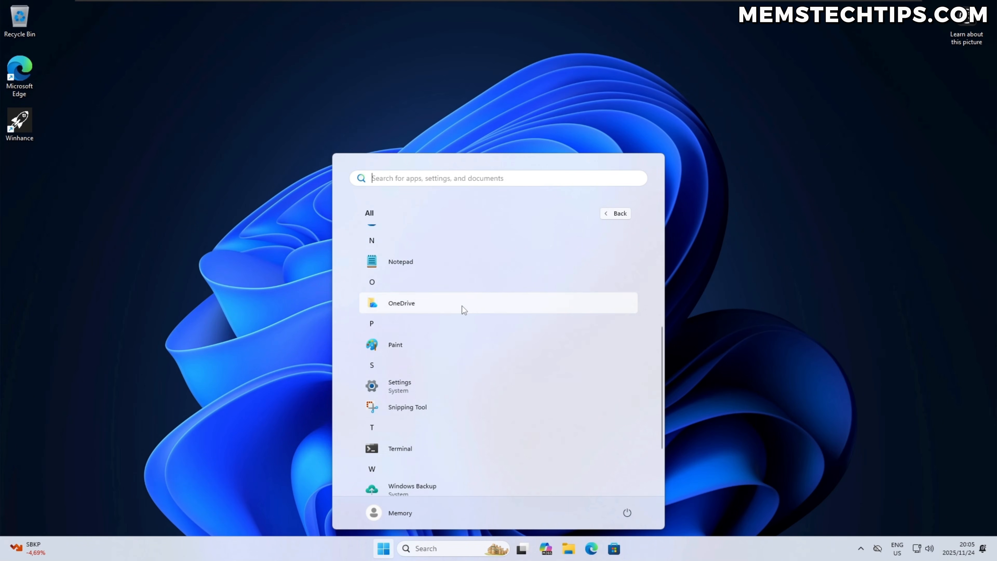
pyautogui.scroll(6, 494, 354)
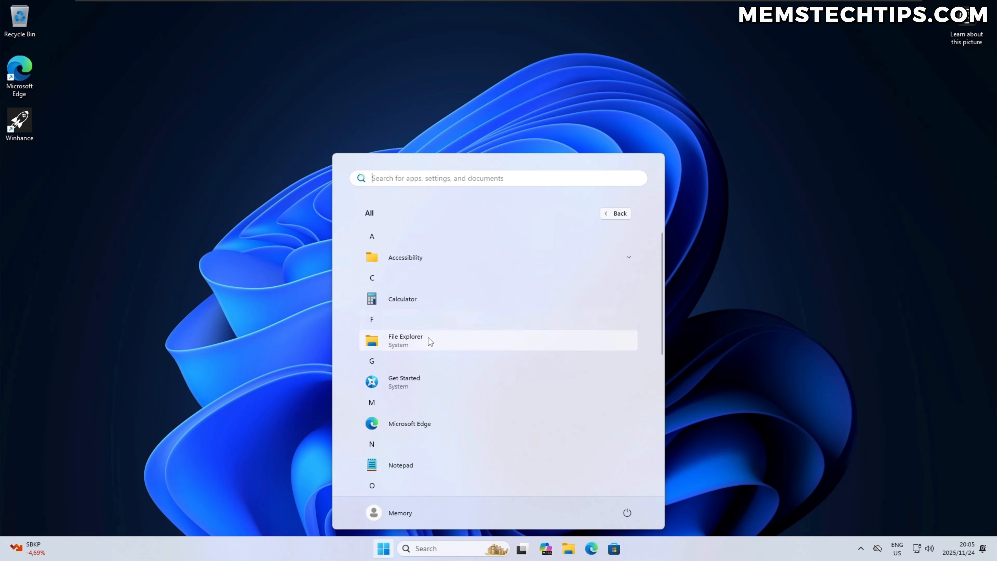
pyautogui.scroll(-2, 444, 342)
pyautogui.scroll(-2, 432, 333)
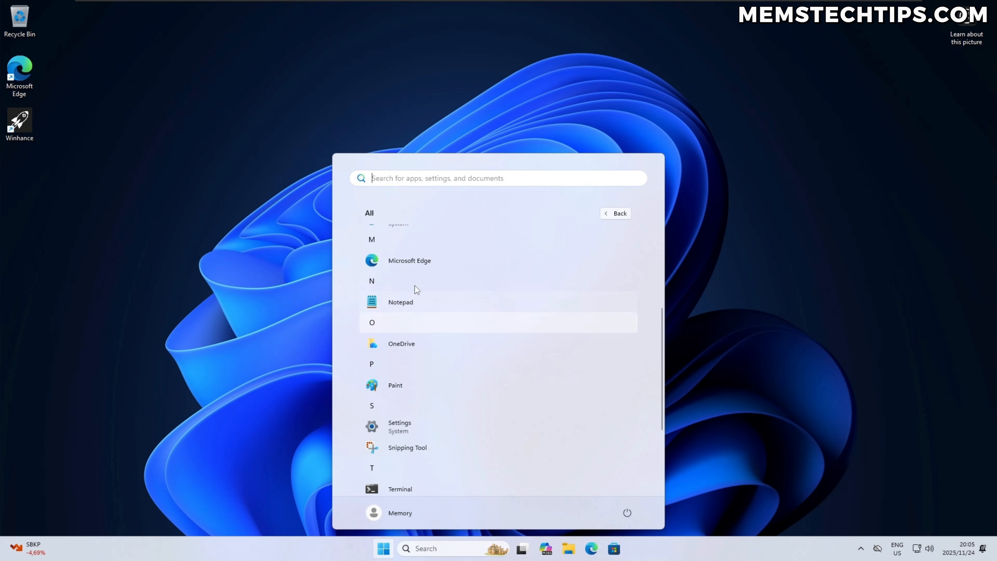
pyautogui.scroll(-2, 433, 336)
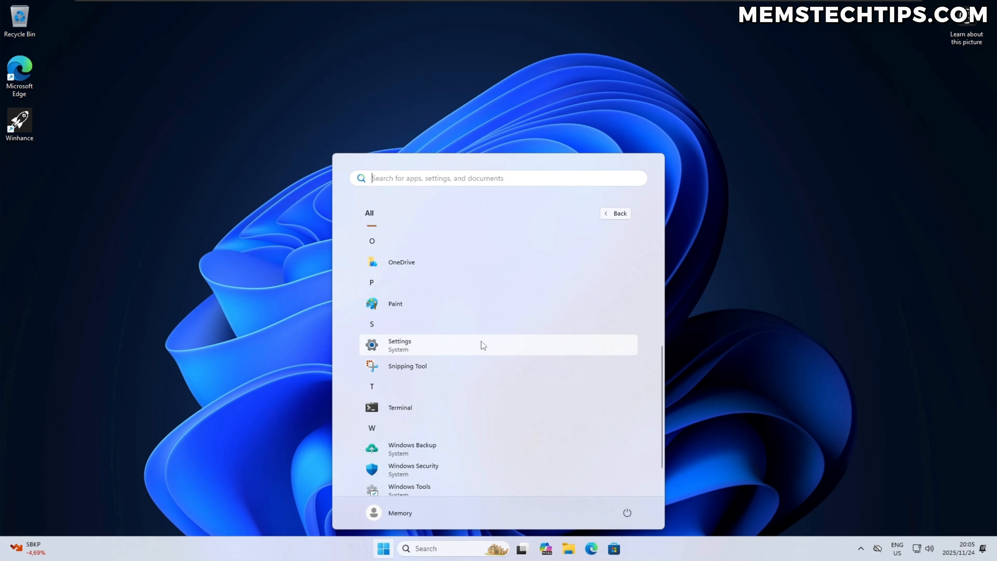
pyautogui.scroll(-1, 471, 417)
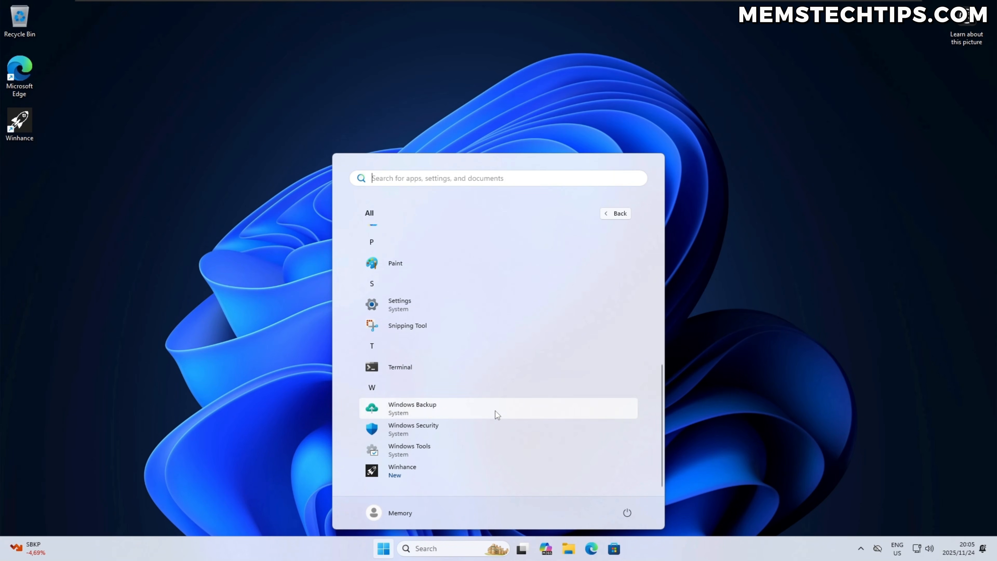
pyautogui.scroll(5, 494, 412)
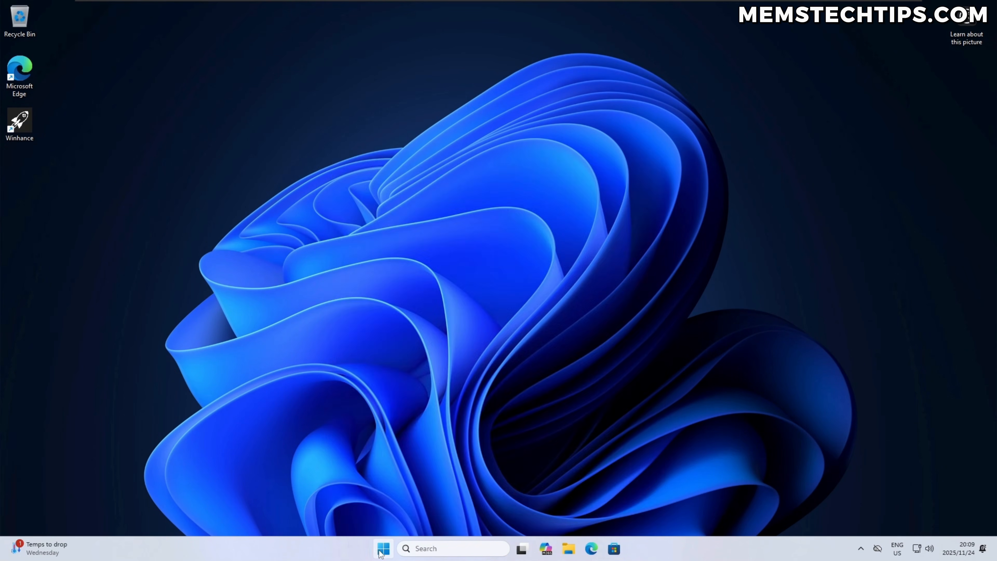
# - Open Settings from the Start menu's full app list and go to the System settings
pyautogui.press('super')
pyautogui.click(614, 214)
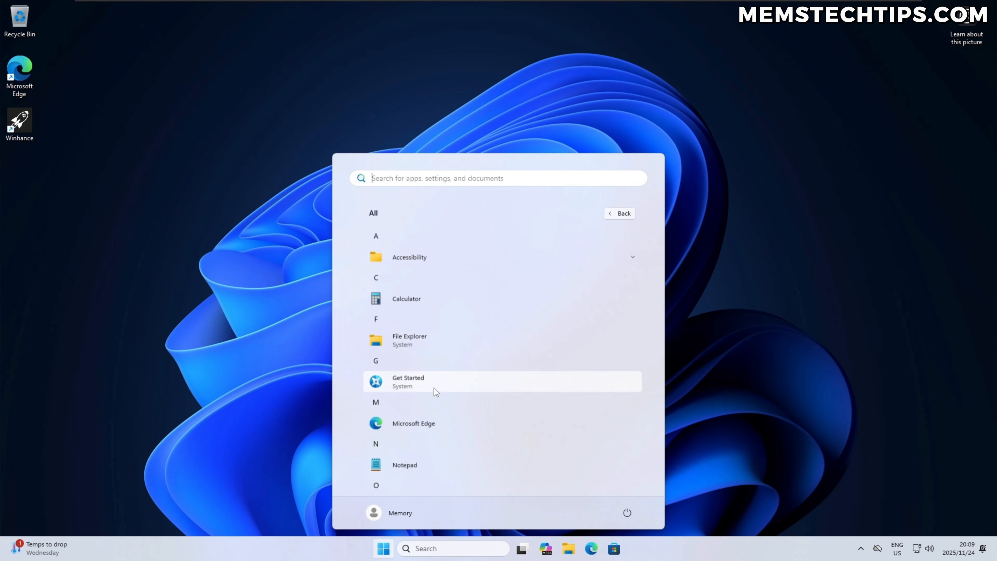
pyautogui.scroll(-4, 459, 373)
pyautogui.click(433, 388)
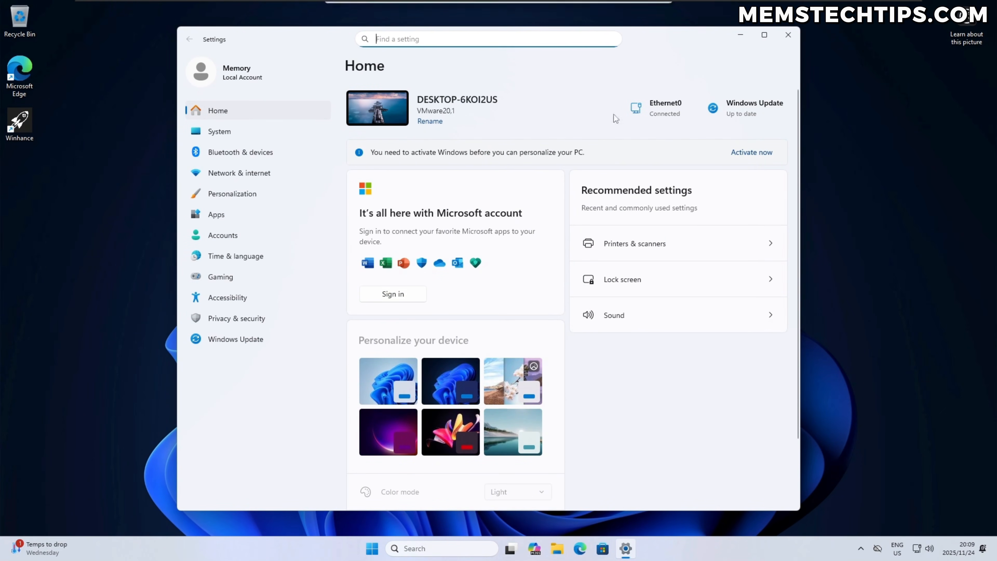
pyautogui.click(226, 140)
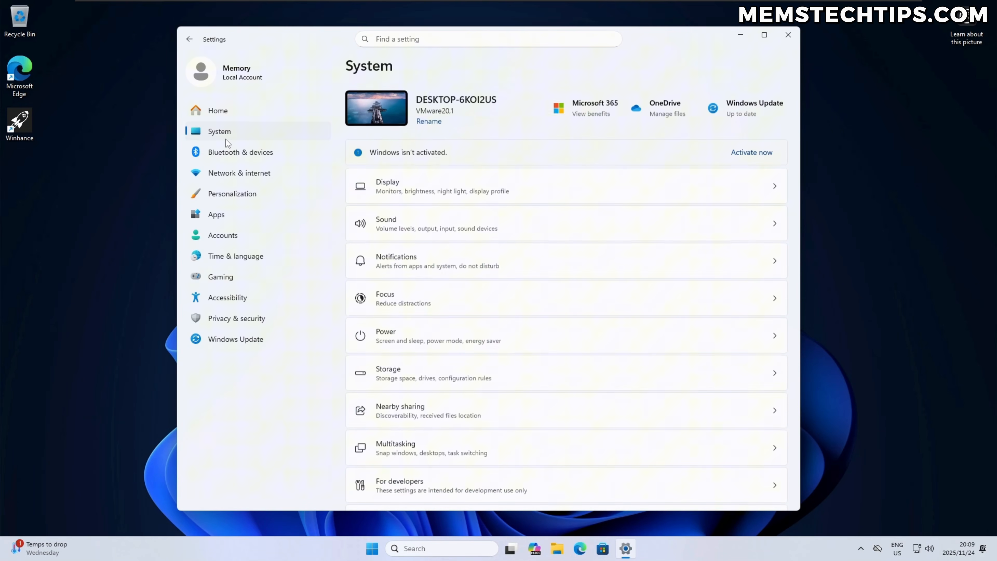
# - Check the options under System > Notifications and decline the OneDrive reminder to turn on Windows Backup
pyautogui.click(410, 259)
pyautogui.click(443, 103)
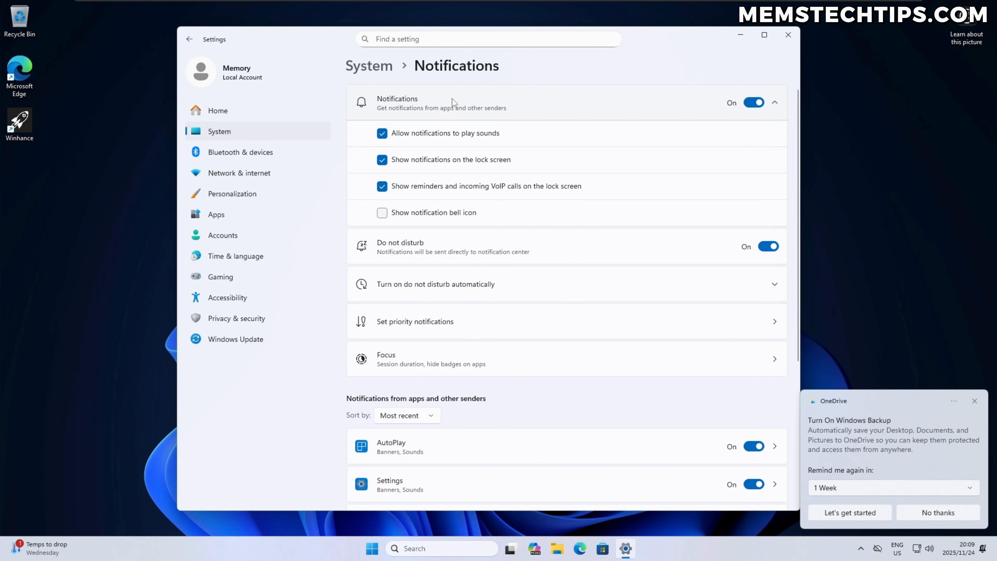
pyautogui.click(452, 98)
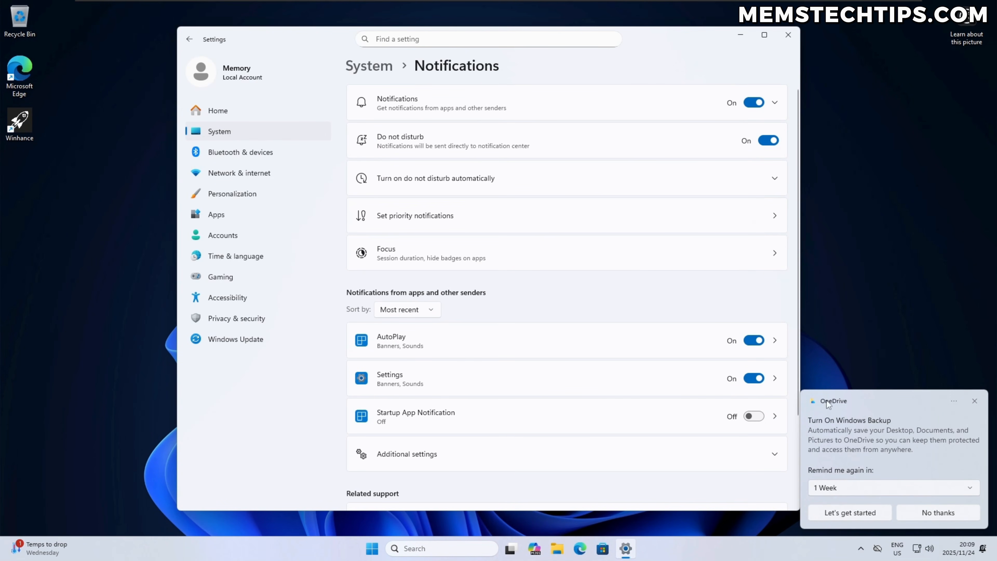
pyautogui.click(942, 518)
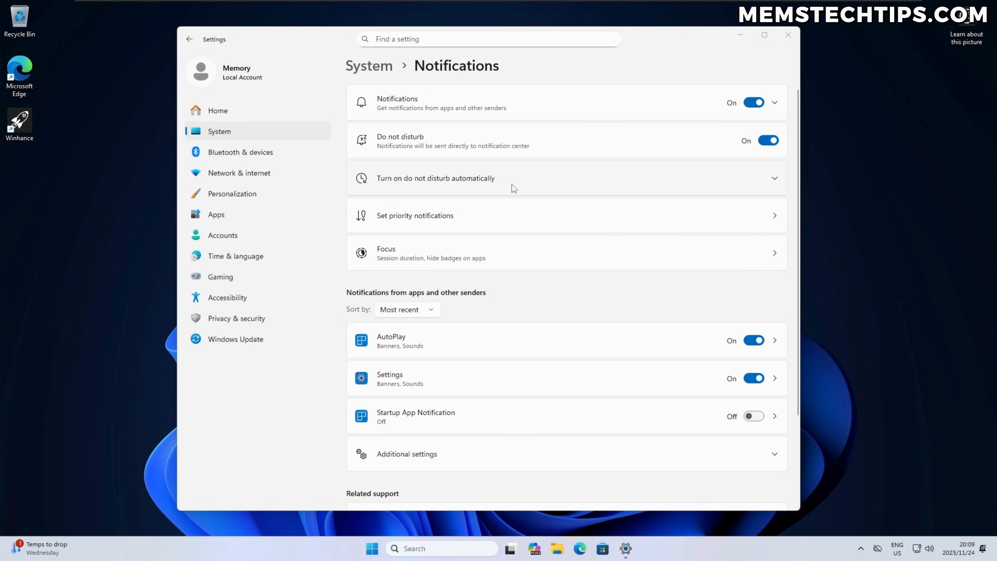
# - Review the General, Speech and Diagnostics & feedback pages under Privacy & security, and open the Windows Update page
pyautogui.click(240, 320)
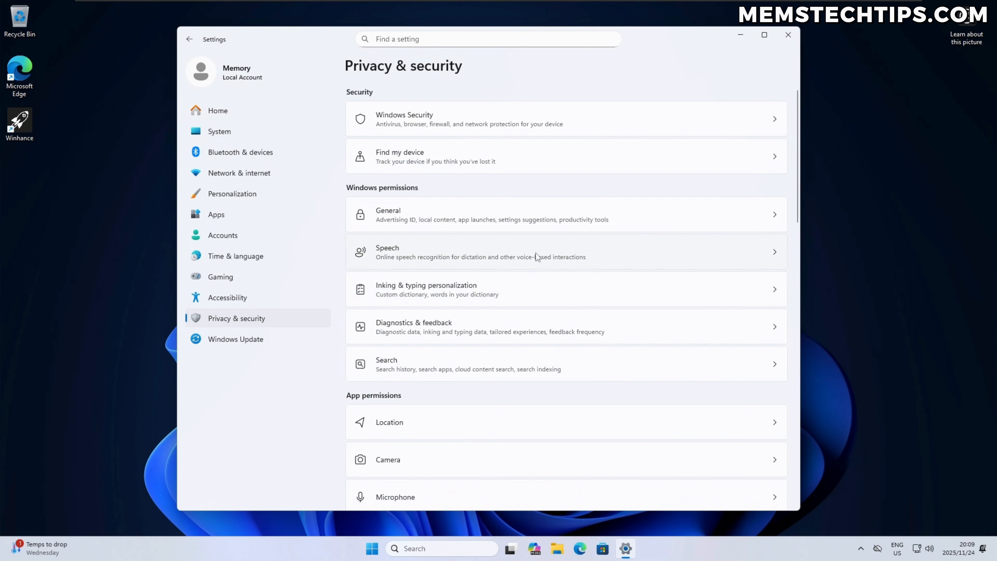
pyautogui.click(465, 216)
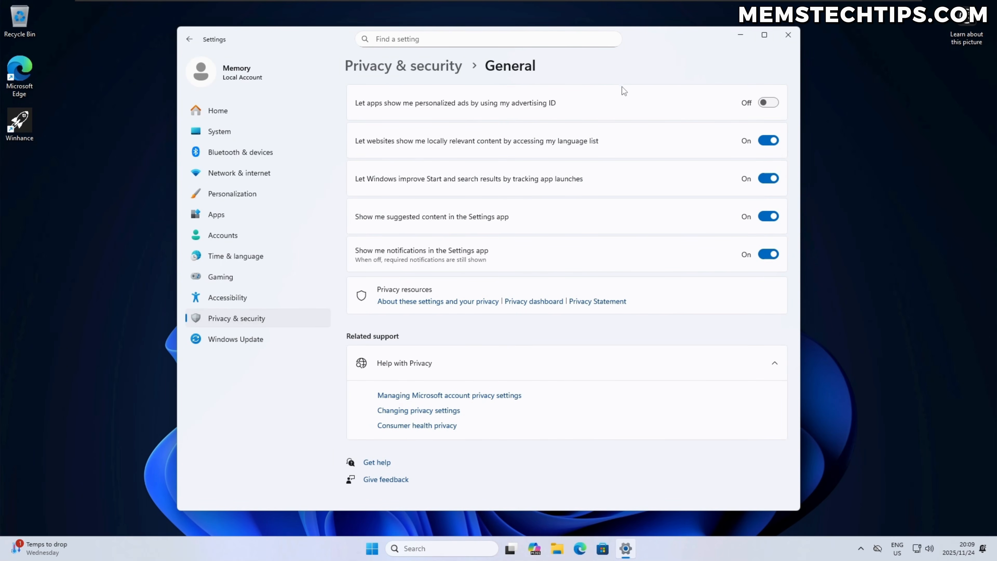
pyautogui.click(385, 68)
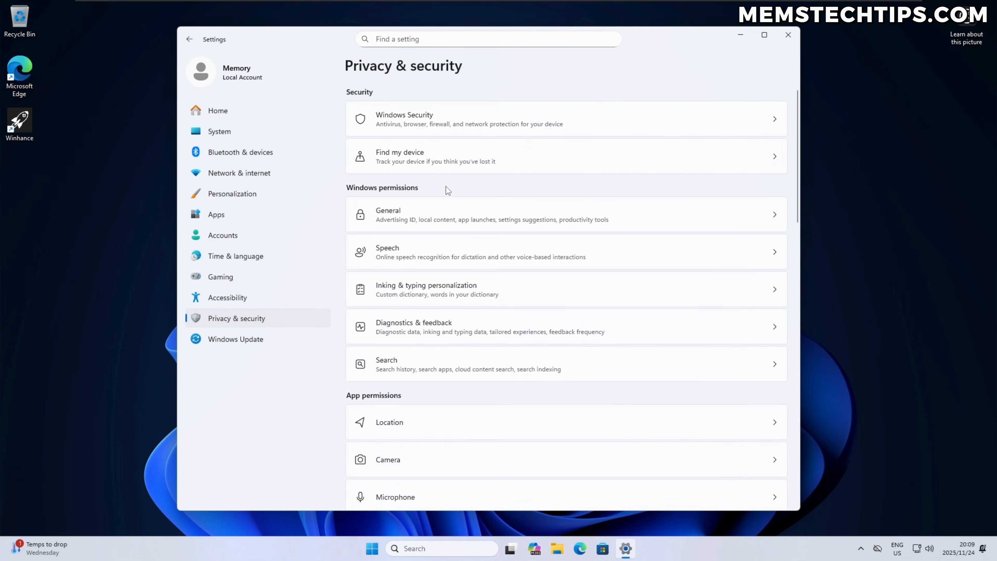
pyautogui.click(435, 251)
pyautogui.click(444, 66)
pyautogui.click(470, 294)
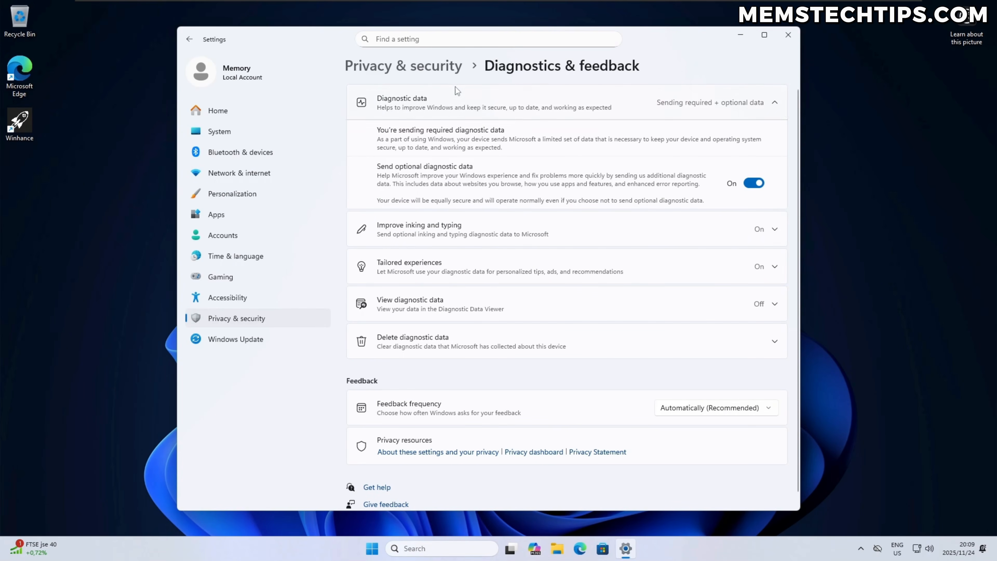
pyautogui.click(435, 67)
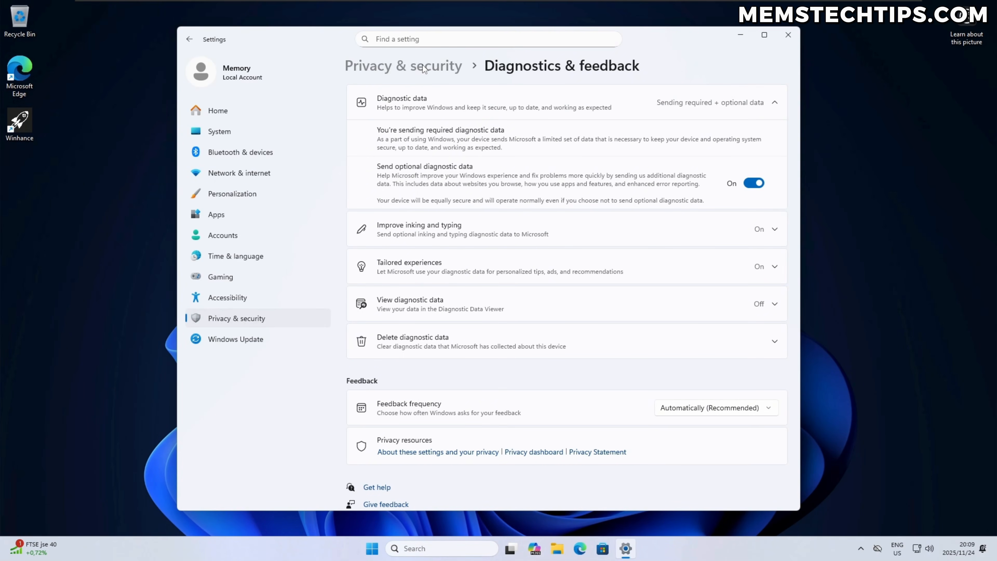
pyautogui.click(260, 342)
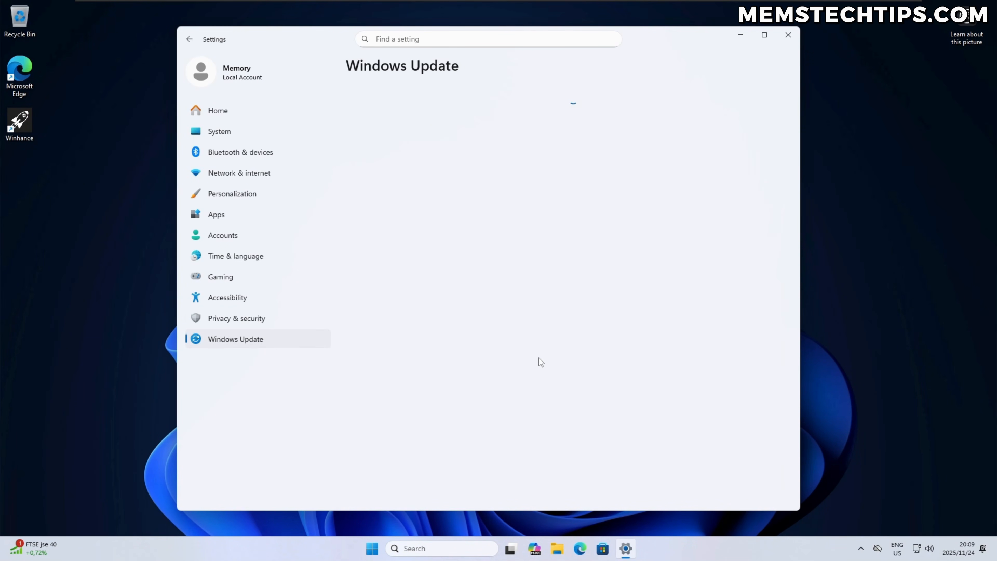
# - Open Control Panel, show its items as small icons, and check the available power plans in Power Options
pyautogui.click(435, 544)
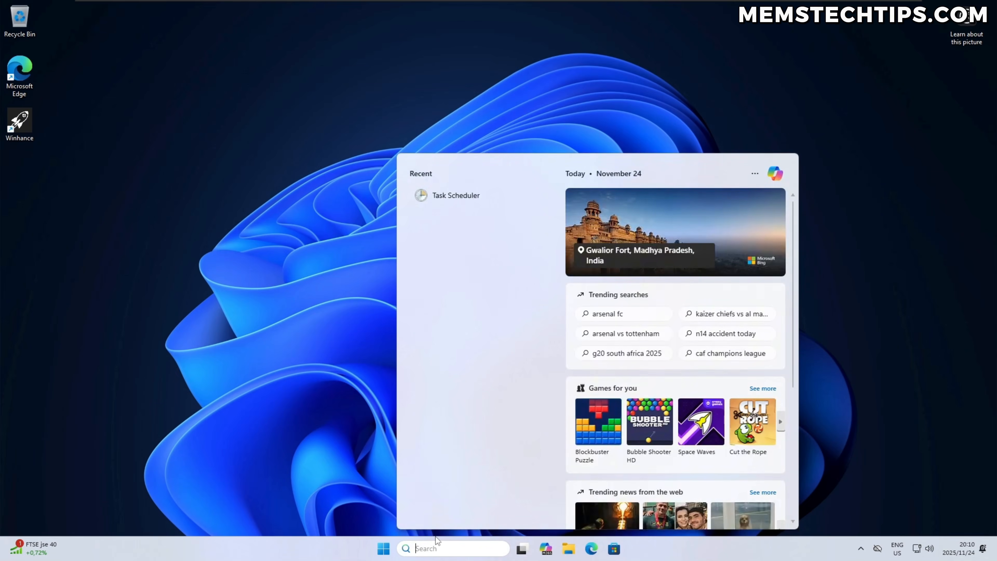
pyautogui.write('control')
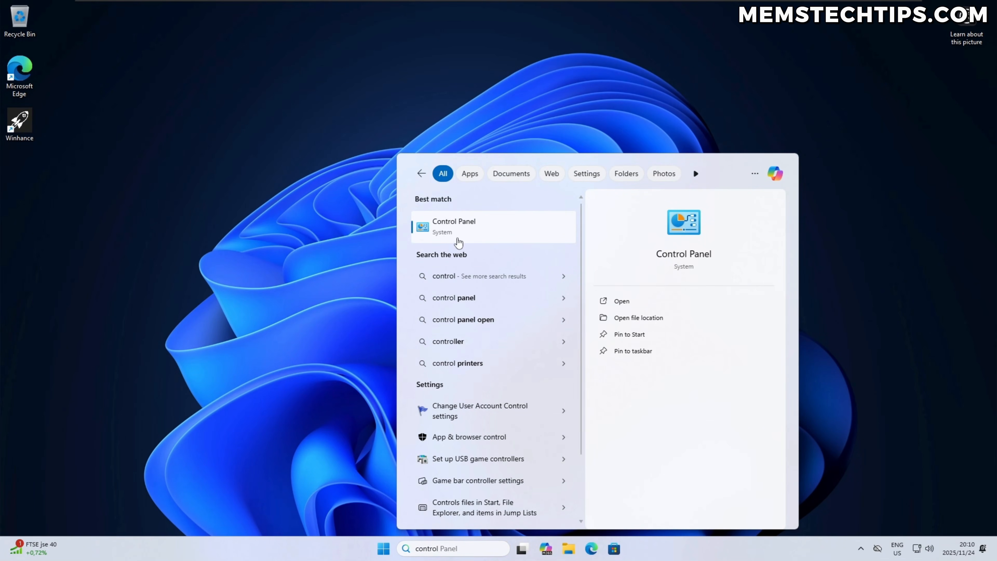
pyautogui.click(453, 229)
pyautogui.click(643, 167)
pyautogui.click(675, 212)
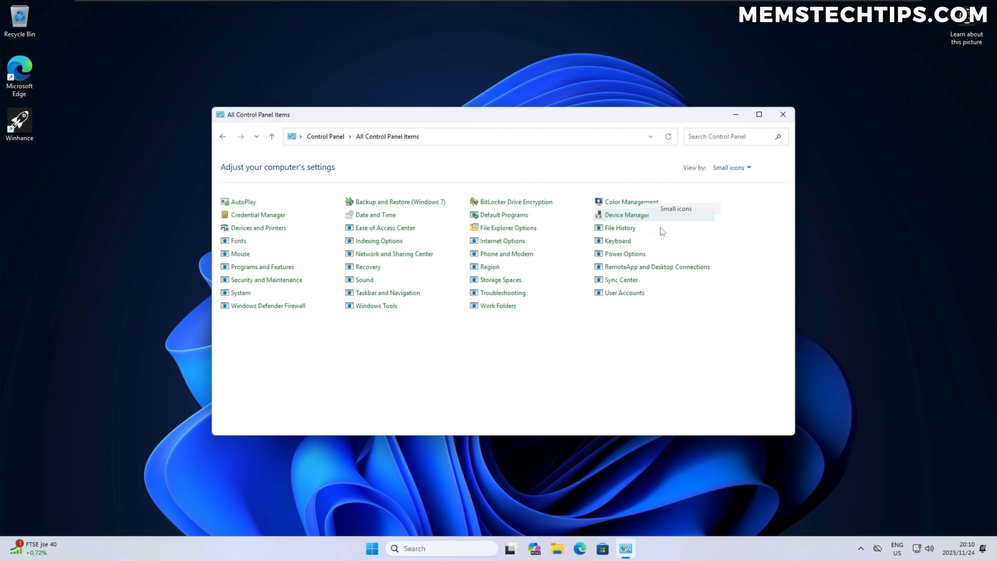
pyautogui.click(625, 254)
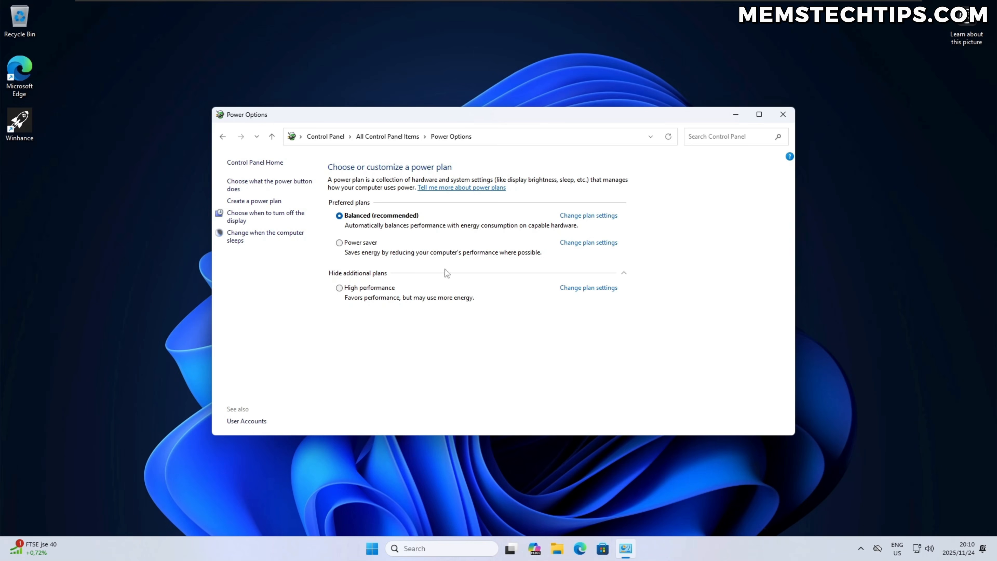
pyautogui.click(783, 115)
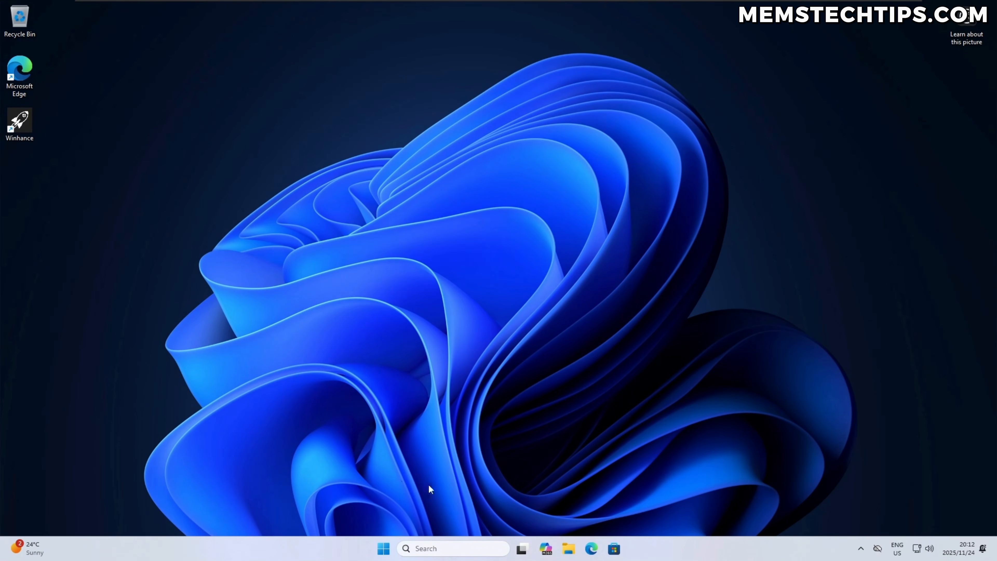
# - Open the Background settings under Personalization and set the desktop background type to Picture
pyautogui.click(386, 548)
pyautogui.click(617, 214)
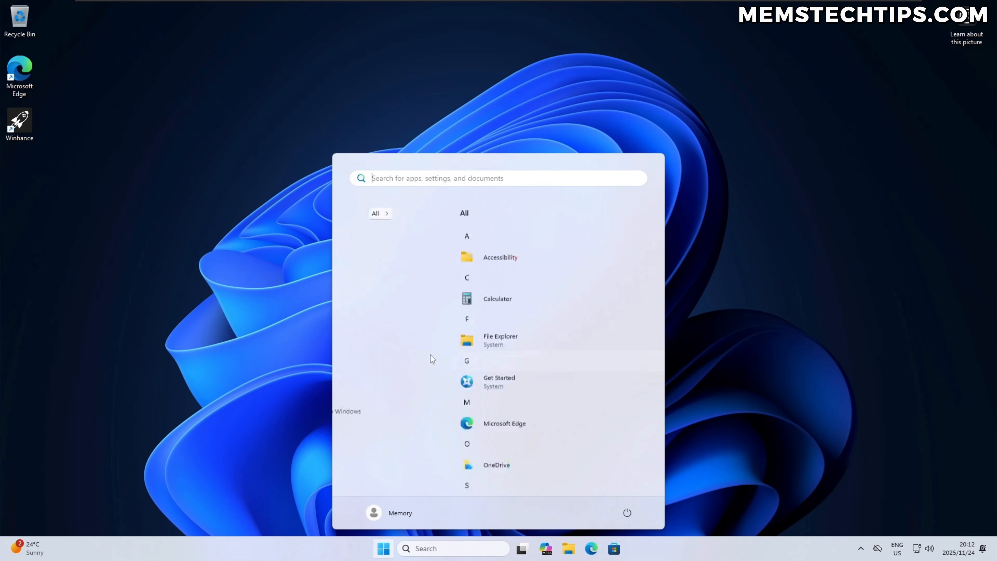
pyautogui.scroll(-4, 445, 338)
pyautogui.click(520, 275)
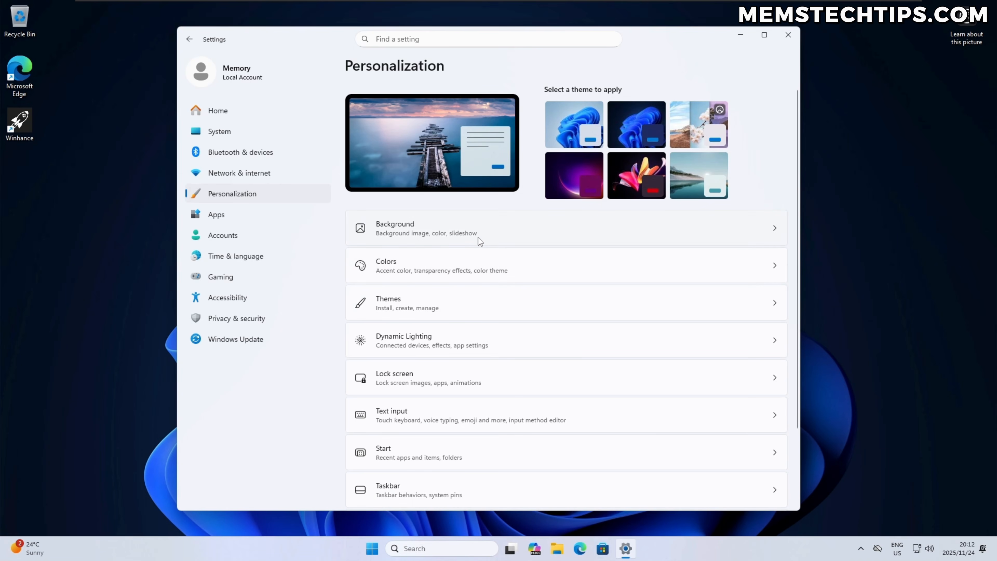
pyautogui.click(576, 236)
pyautogui.click(707, 211)
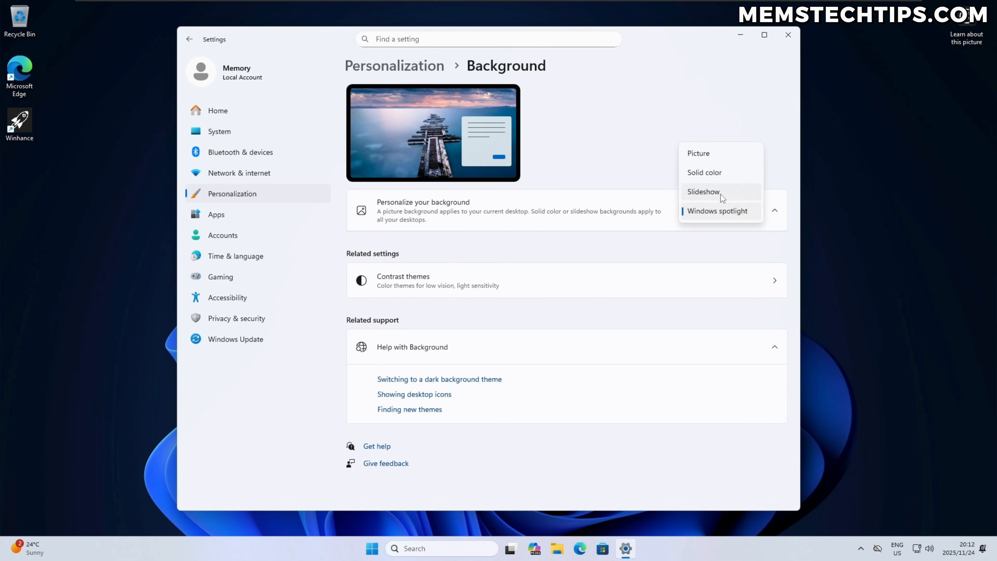
pyautogui.click(716, 156)
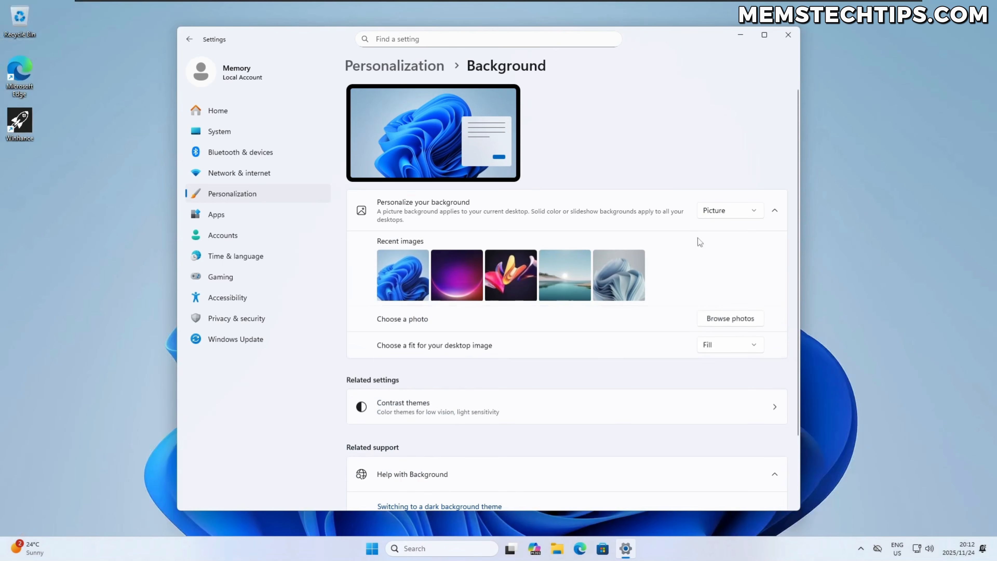
# - Set the desktop background to Windows spotlight and shift the Settings window slightly
pyautogui.click(733, 210)
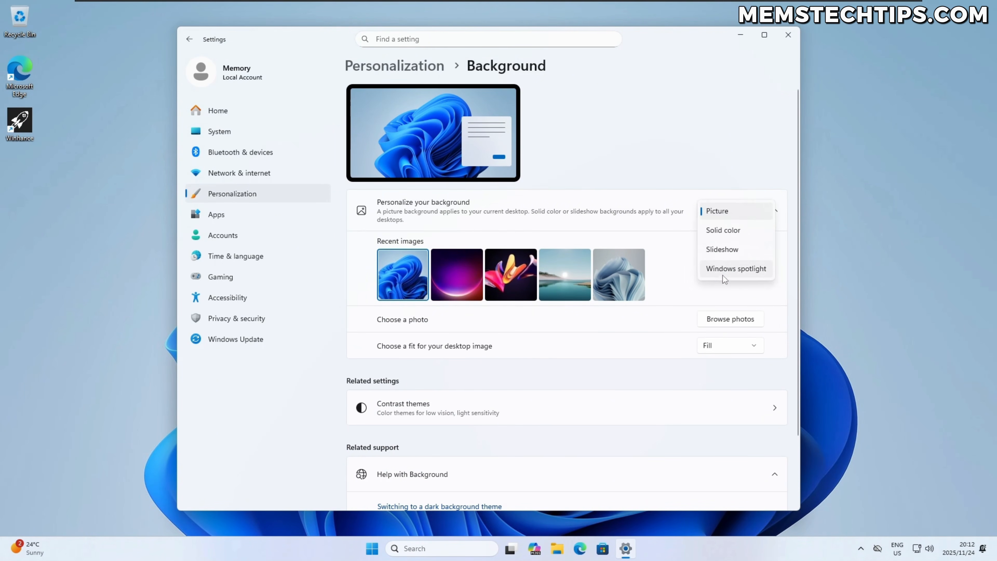
pyautogui.click(732, 269)
pyautogui.moveTo(644, 35)
pyautogui.mouseDown()
pyautogui.moveTo(652, 467)
pyautogui.moveTo(653, 33)
pyautogui.moveTo(656, 44)
pyautogui.mouseUp()
# - Return the desktop background to Picture and close Settings
pyautogui.click(722, 206)
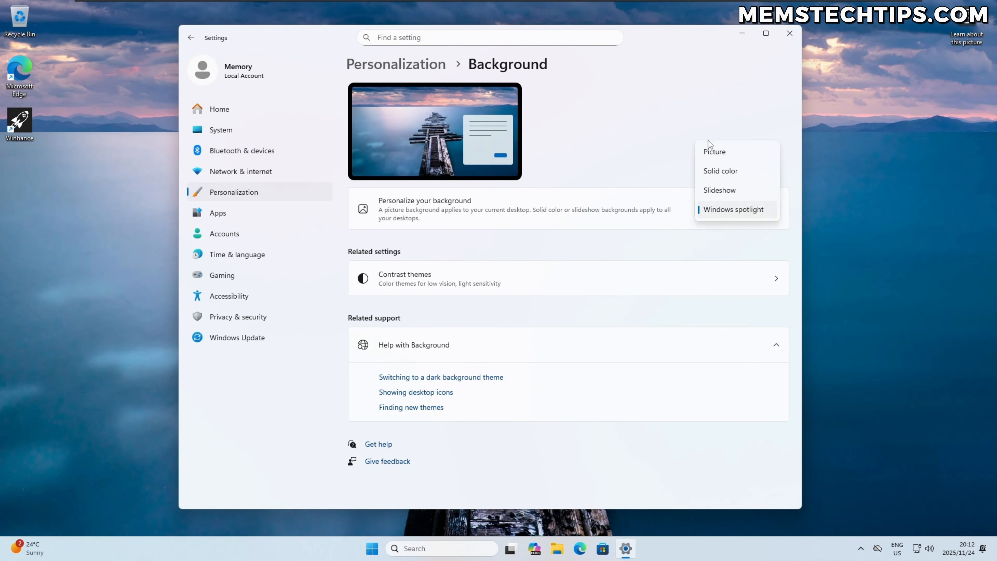
pyautogui.click(734, 152)
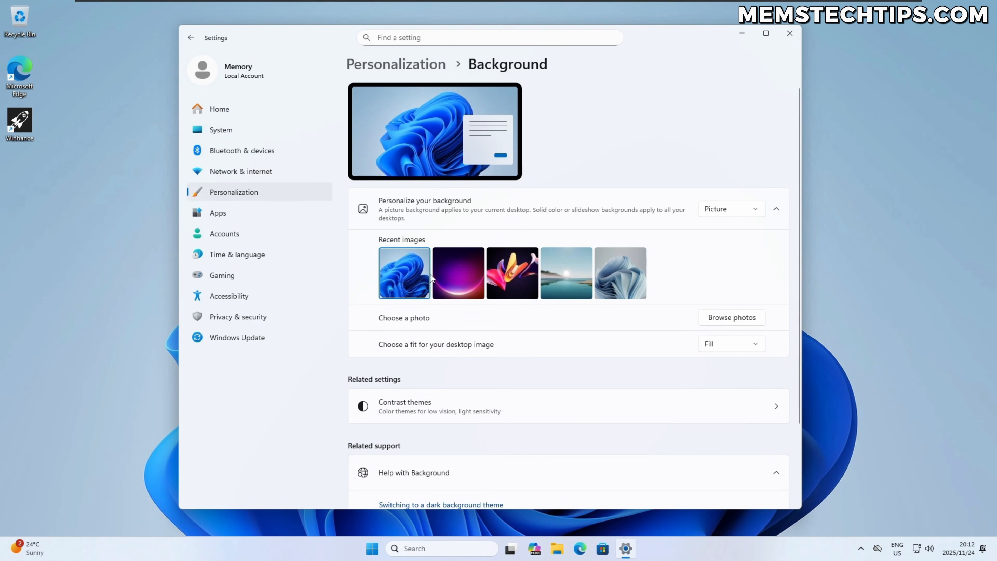
pyautogui.click(789, 33)
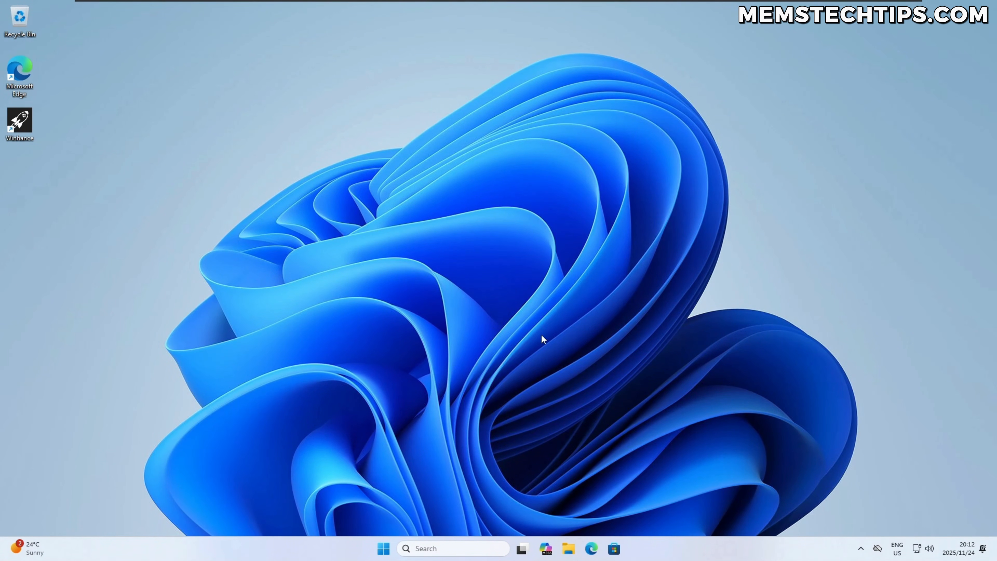
# - Open the Start menu and look through the list of all installed apps
pyautogui.click(383, 549)
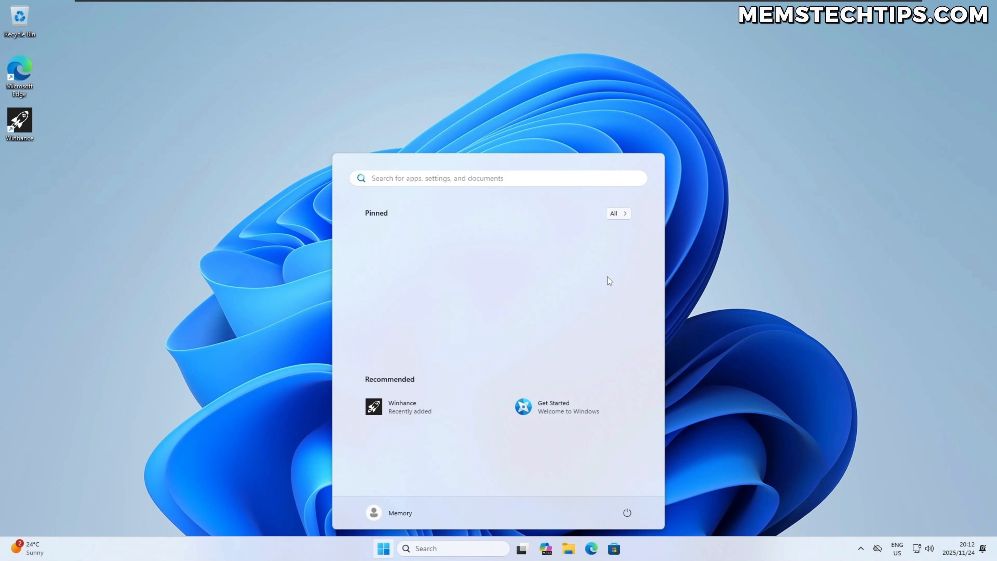
pyautogui.click(617, 213)
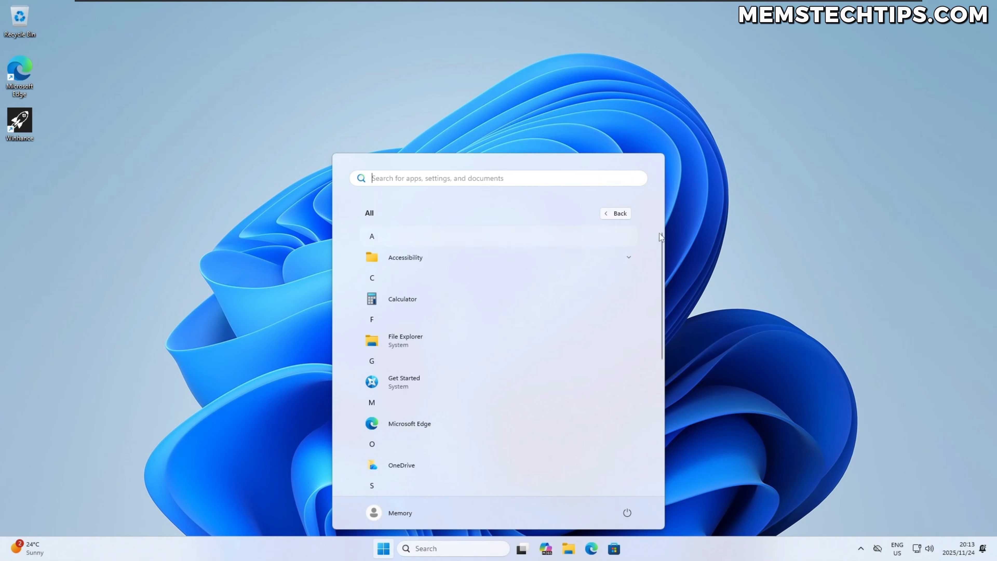
pyautogui.click(618, 214)
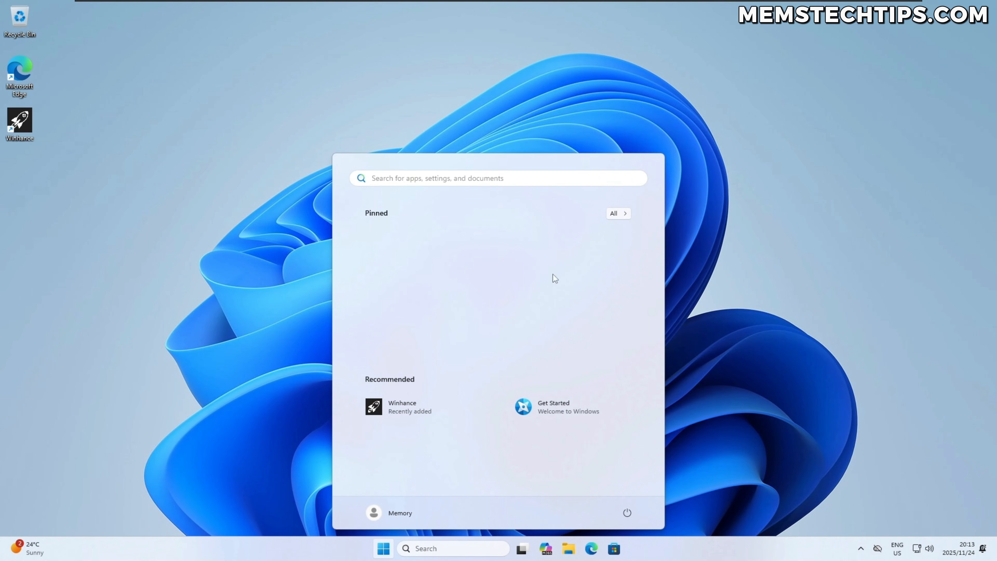
pyautogui.click(619, 216)
pyautogui.scroll(-3, 510, 275)
pyautogui.scroll(1, 510, 276)
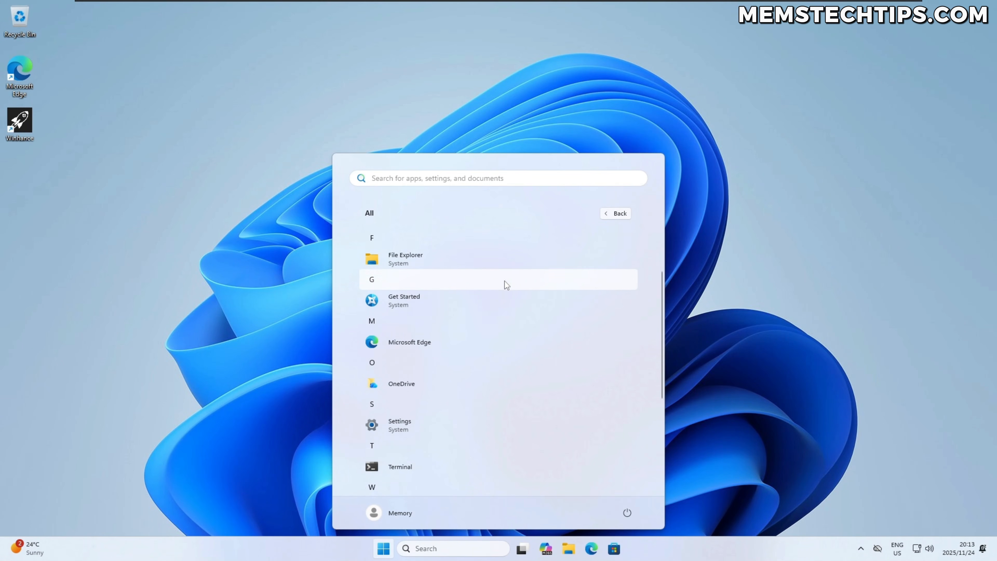
# - Pin File Explorer and Settings to the Start menu and return to the pinned apps view
pyautogui.rightClick(408, 265)
pyautogui.click(459, 279)
pyautogui.scroll(-1, 498, 293)
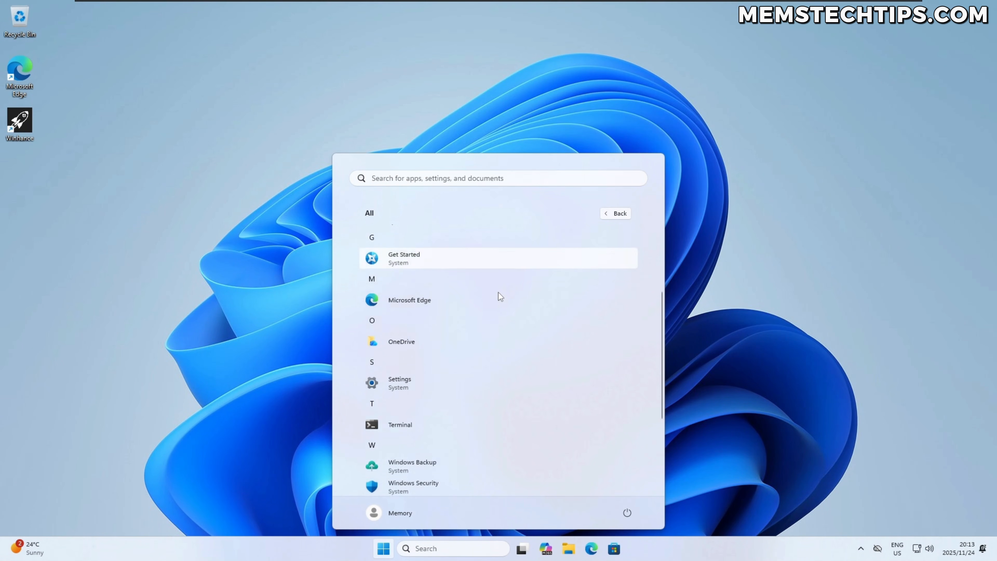
pyautogui.scroll(-3, 497, 293)
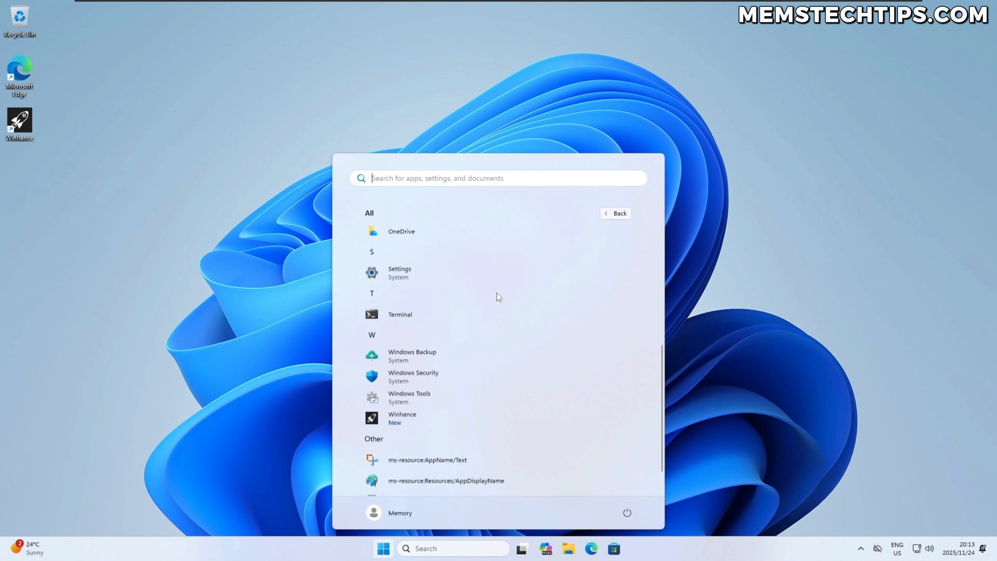
pyautogui.click(608, 216)
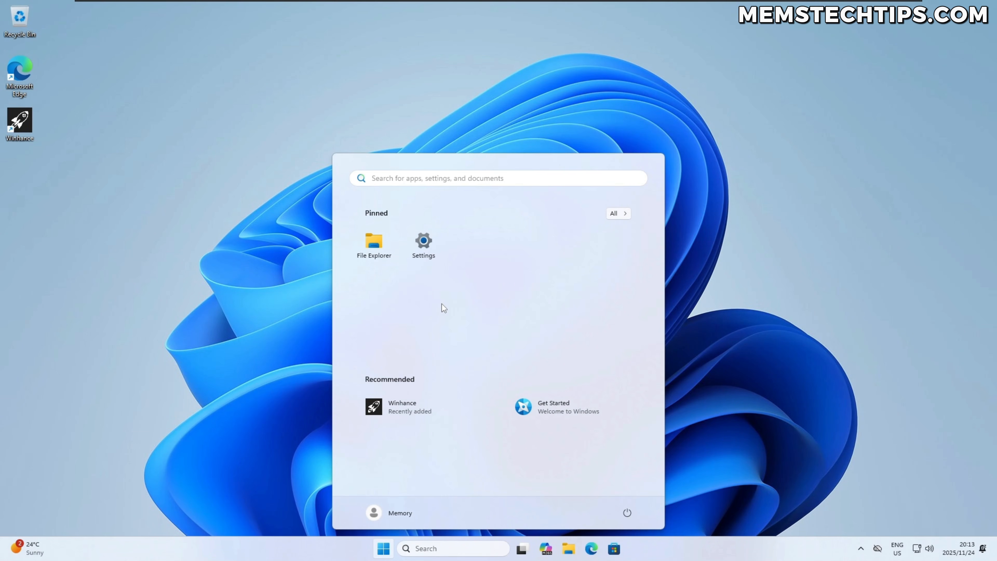
# - Review the full list of installed apps in the Start menu once more, then close the menu
pyautogui.click(618, 213)
pyautogui.scroll(-3, 500, 292)
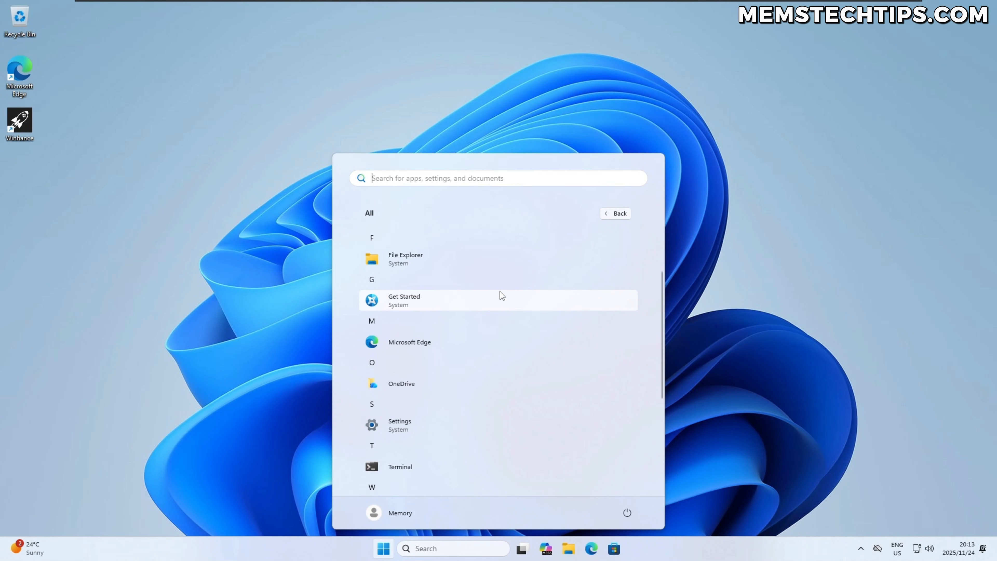
pyautogui.scroll(-1, 562, 345)
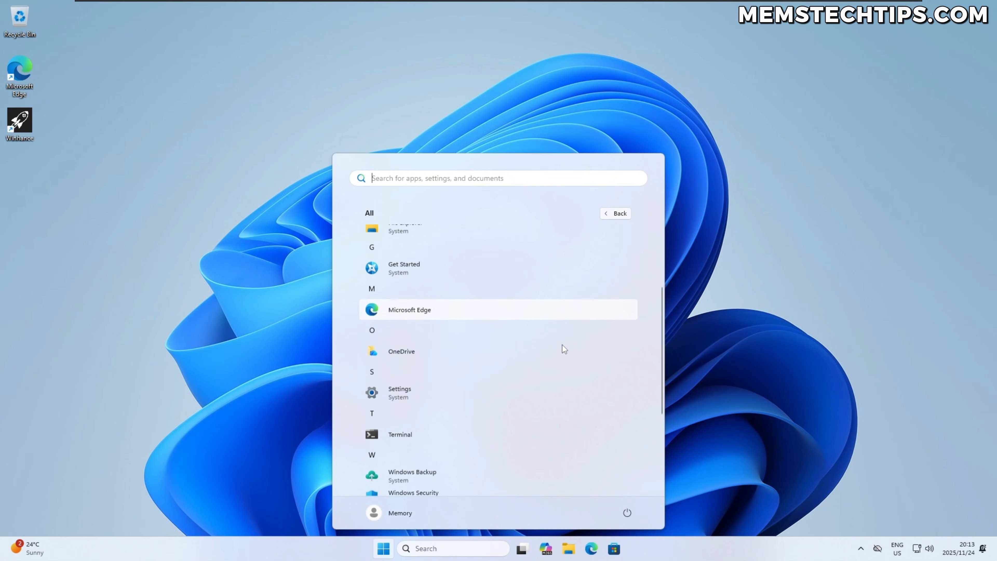
pyautogui.scroll(3, 552, 345)
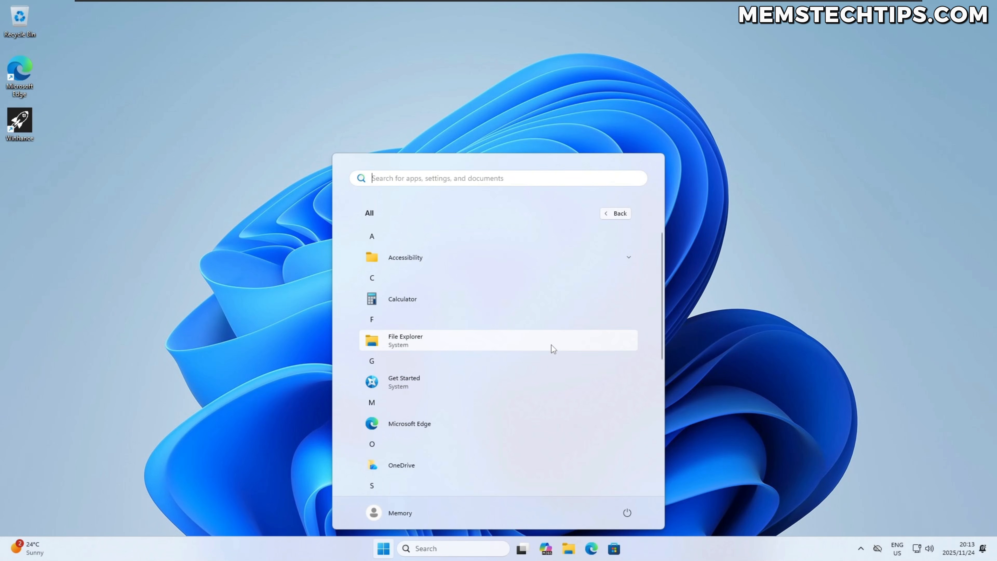
pyautogui.click(619, 216)
pyautogui.click(716, 227)
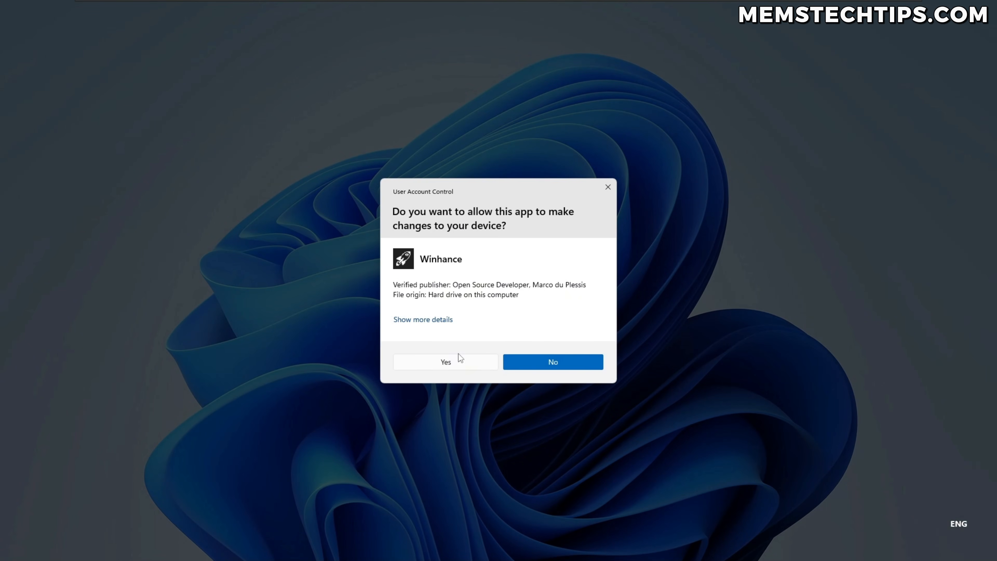
# - Allow Winhance to make changes to the device and run a Windows search for "phone"
pyautogui.click(472, 360)
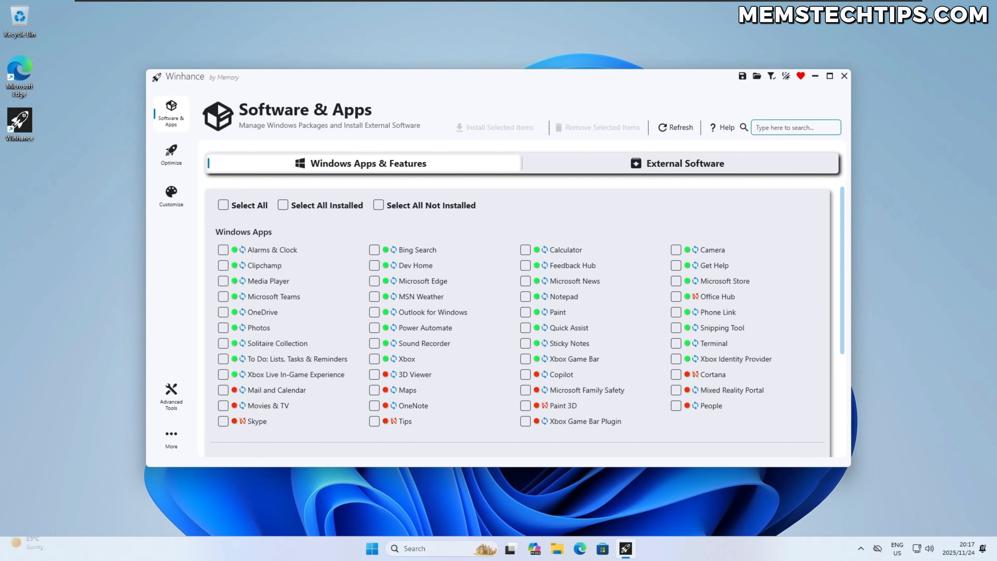
pyautogui.click(417, 548)
pyautogui.write('phone')
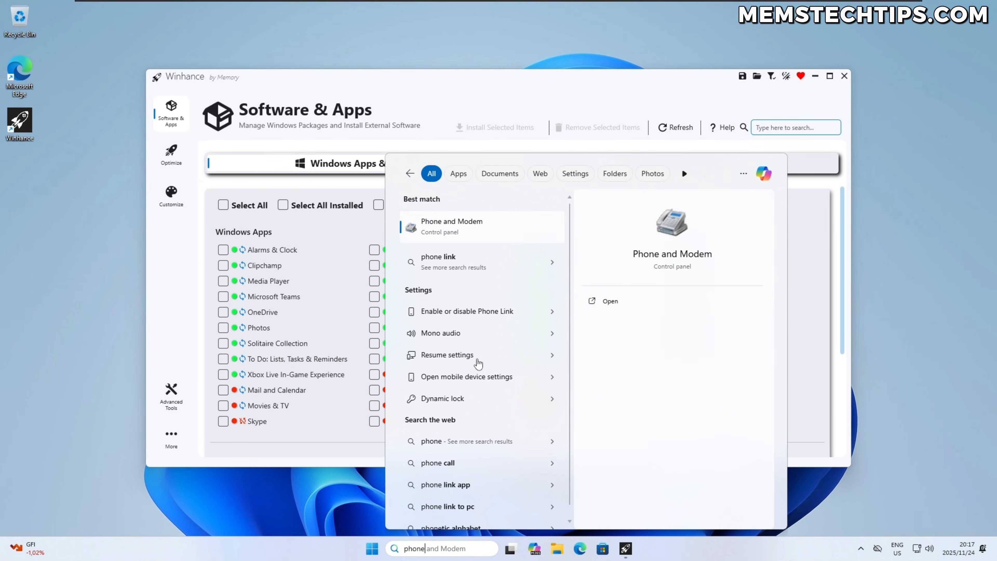
pyautogui.click(430, 103)
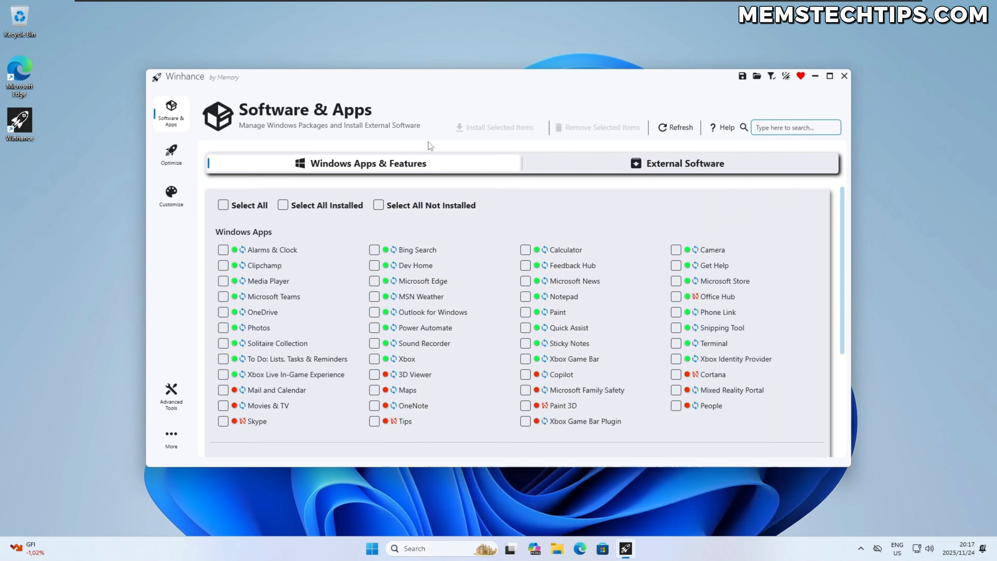
# - Install the Phone Link app from Winhance's Windows Apps list and look over the reinstall indicators of the other items
pyautogui.click(676, 312)
pyautogui.click(496, 127)
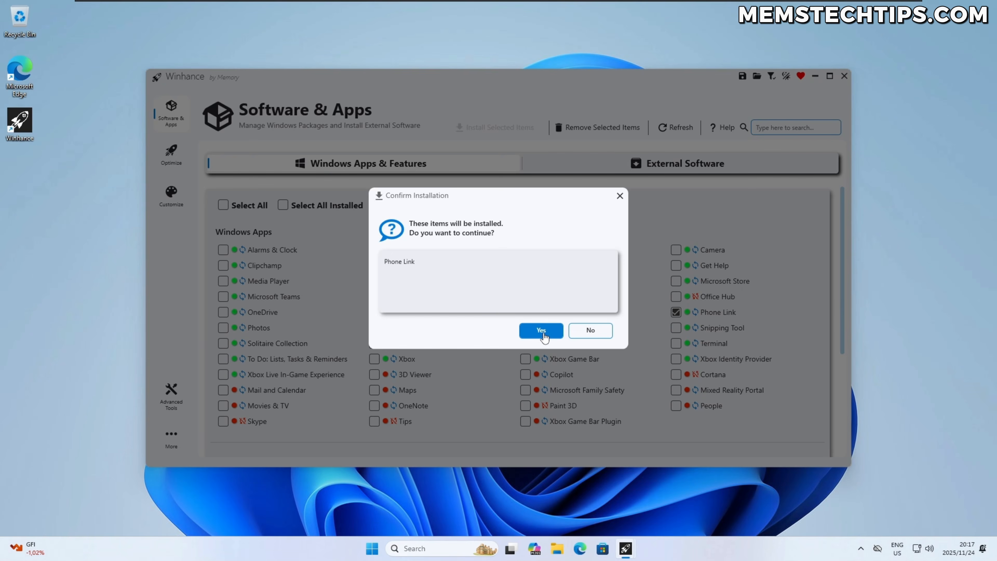
pyautogui.click(541, 329)
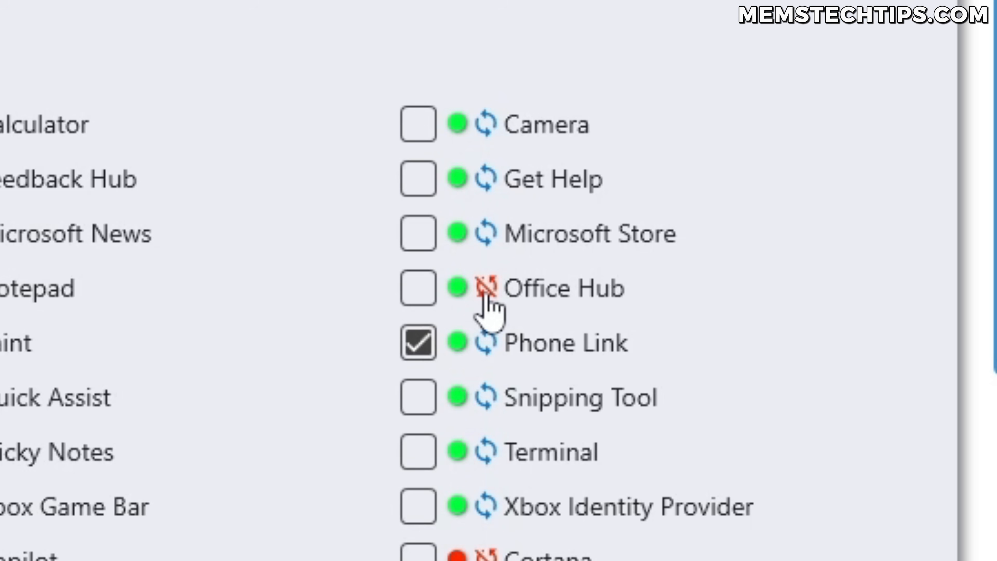
pyautogui.moveTo(695, 300)
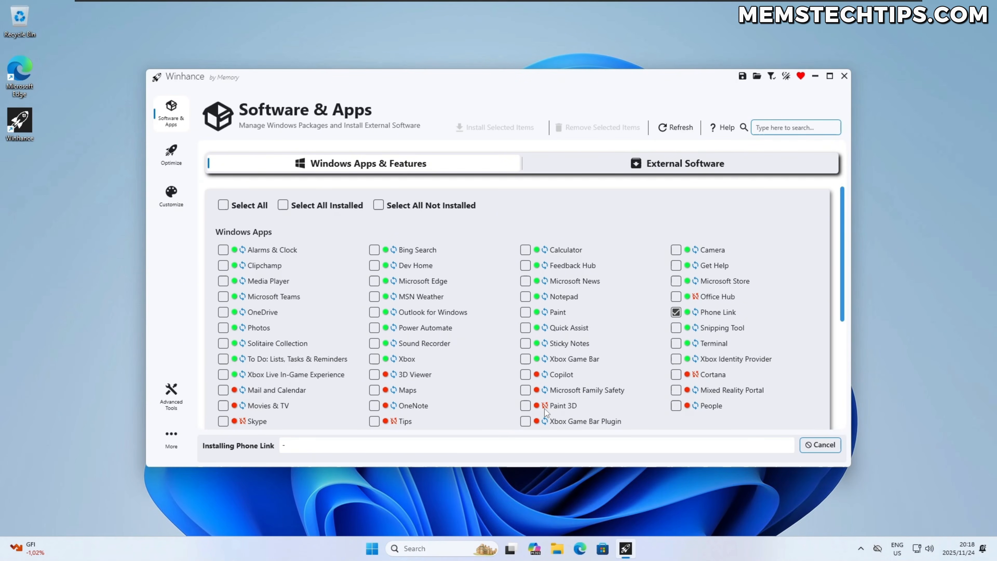
pyautogui.scroll(-2, 440, 396)
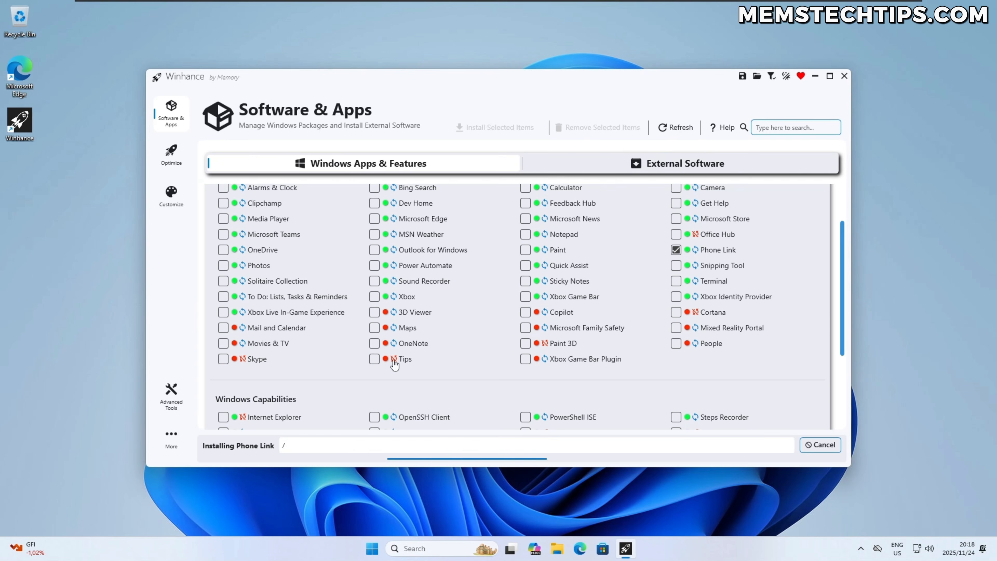
pyautogui.scroll(-4, 326, 361)
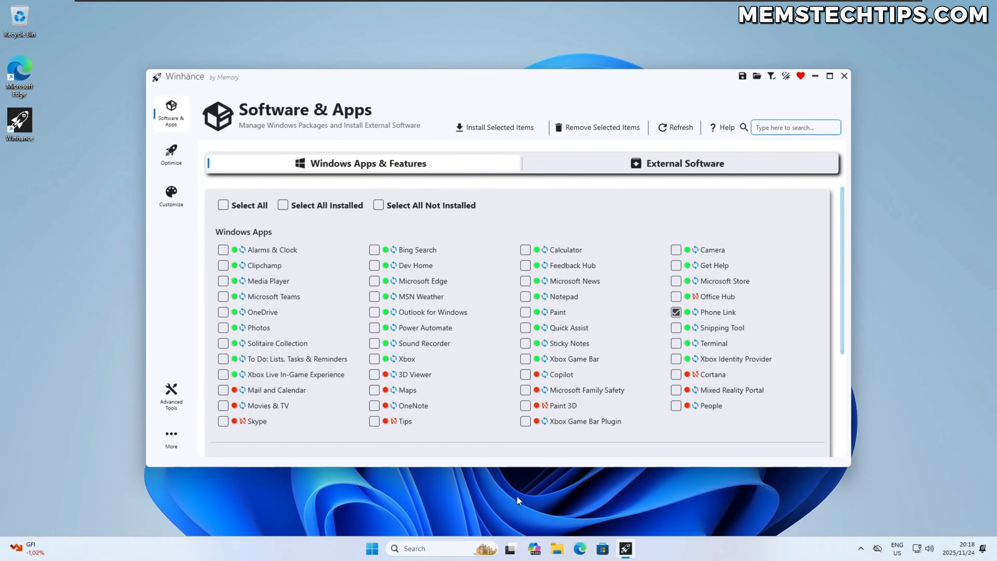
# - Launch Phone Link from the installed apps list by way of its Microsoft Store page and close the Store window
pyautogui.click(371, 549)
pyautogui.click(625, 215)
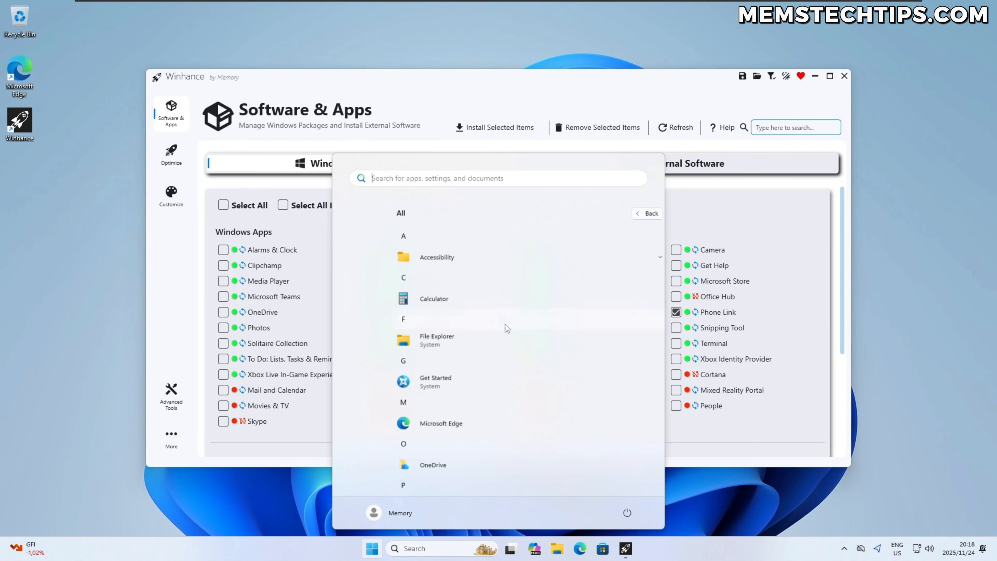
pyautogui.scroll(-5, 503, 327)
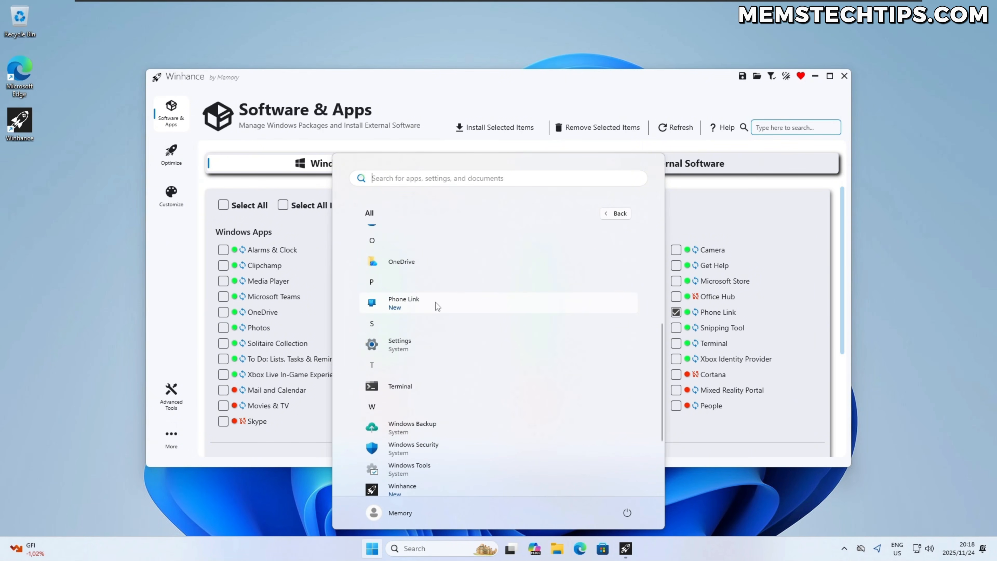
pyautogui.click(438, 305)
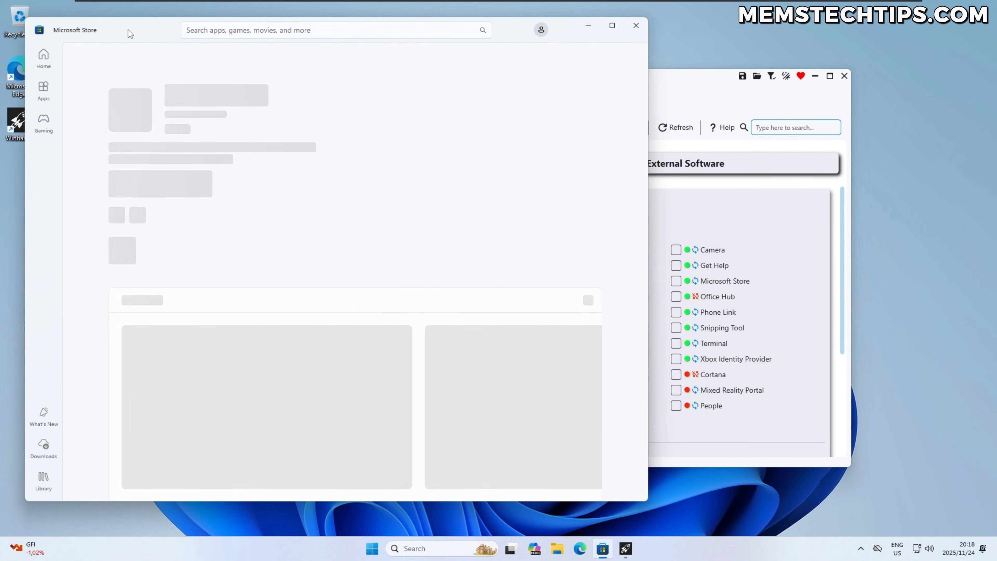
pyautogui.moveTo(129, 28); pyautogui.dragTo(289, 39)
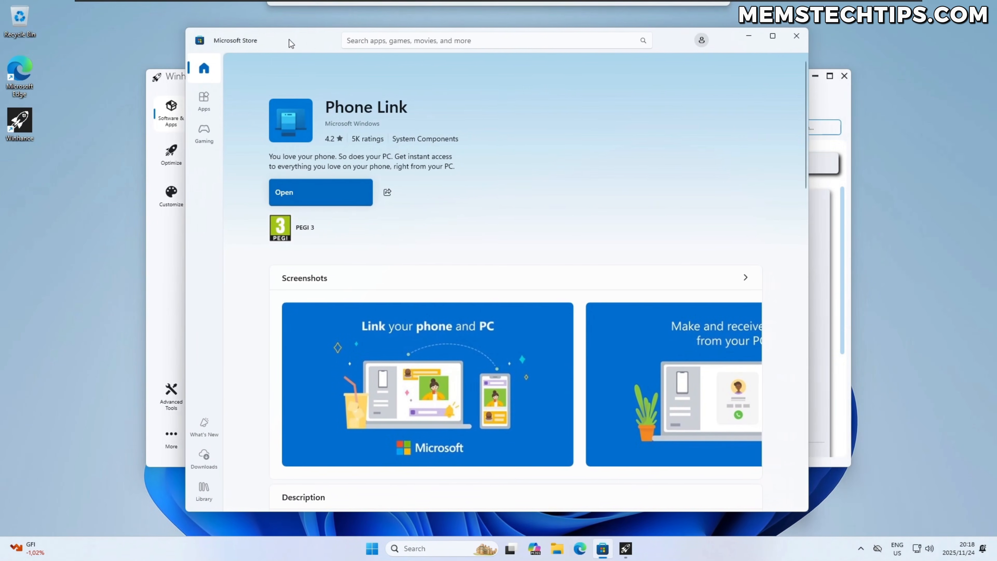
pyautogui.click(315, 185)
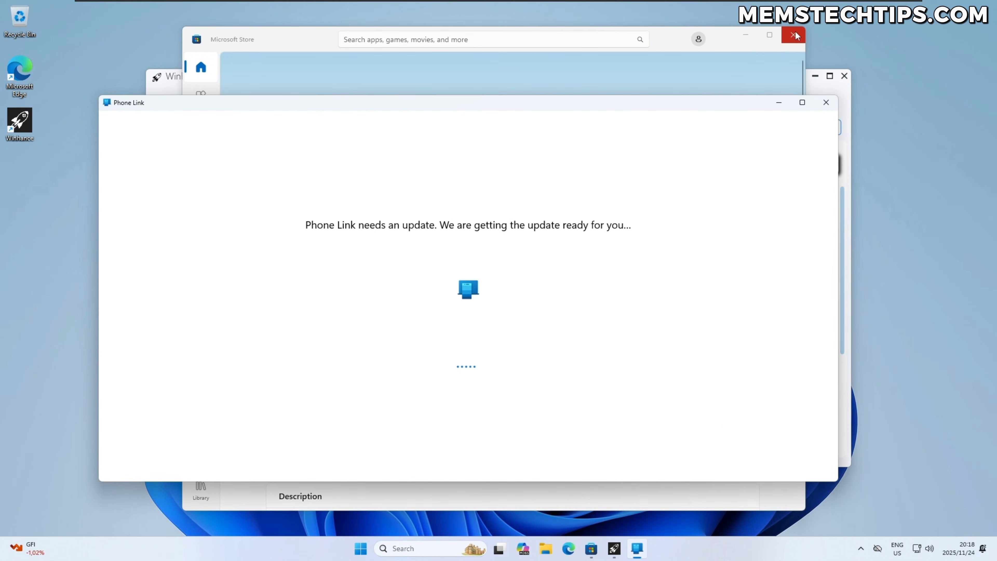
pyautogui.click(793, 39)
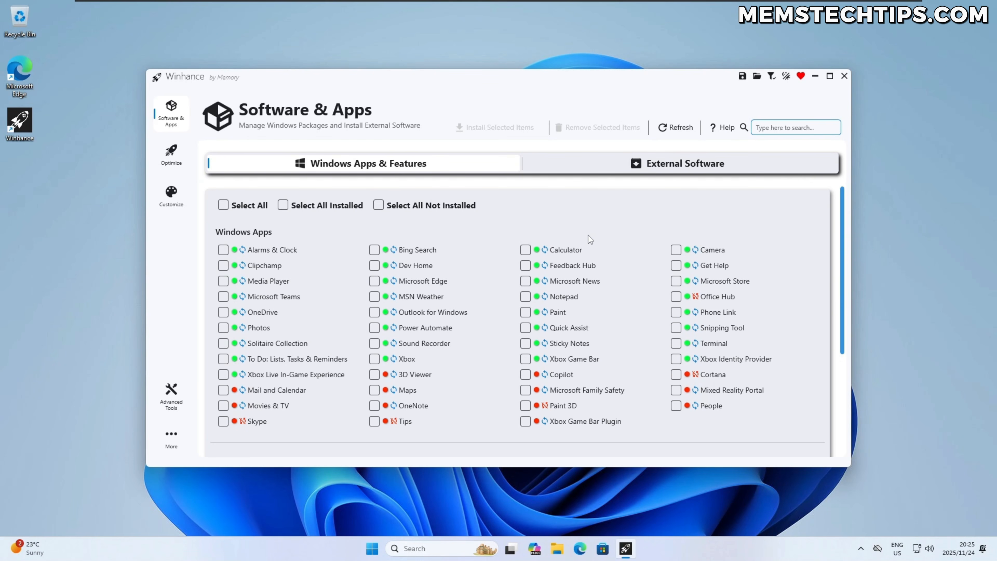
# - Delete Winhance's Bloat Removal and Microsoft Edge scripts and scheduled tasks from the Windows Apps Help status
pyautogui.click(719, 130)
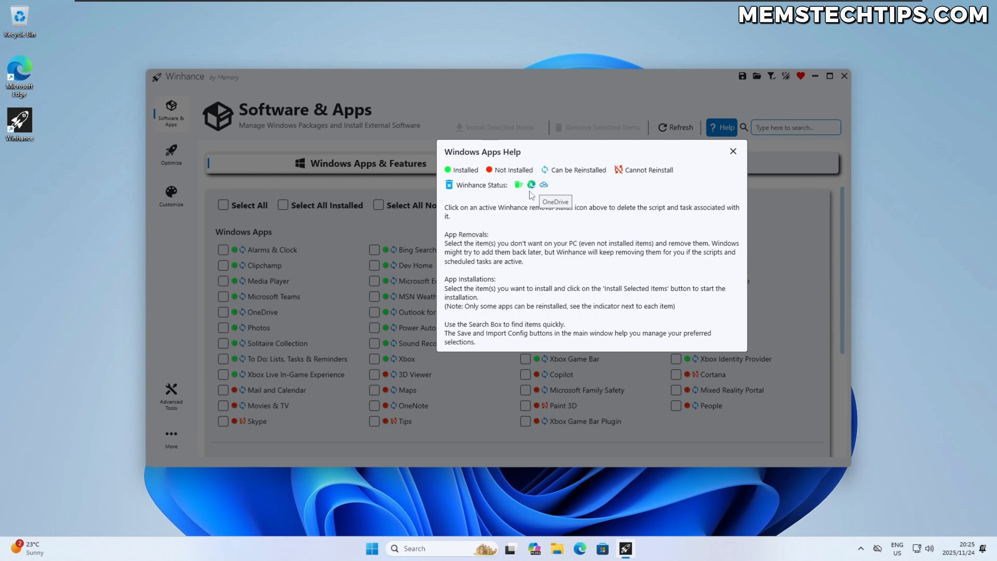
pyautogui.click(519, 185)
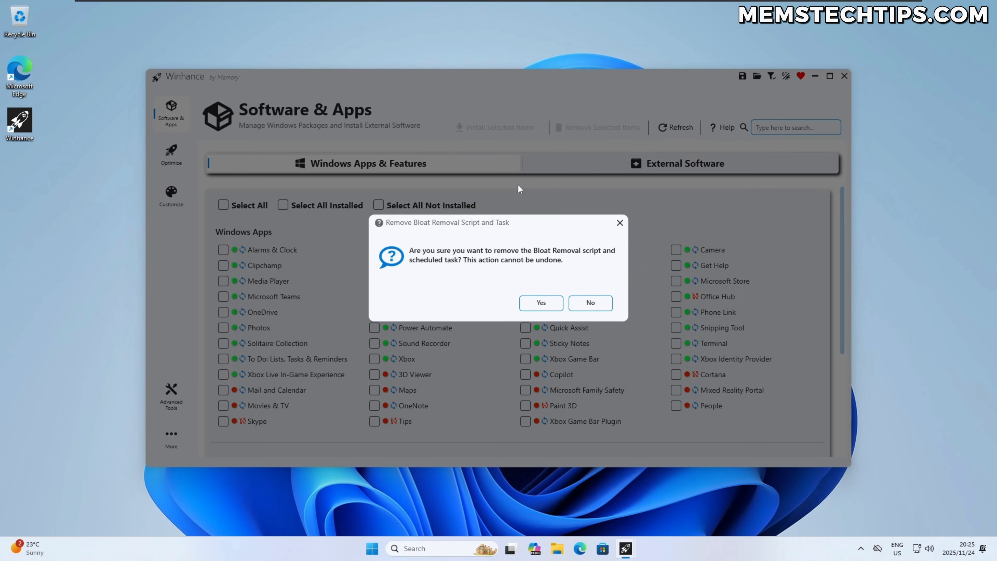
pyautogui.click(544, 303)
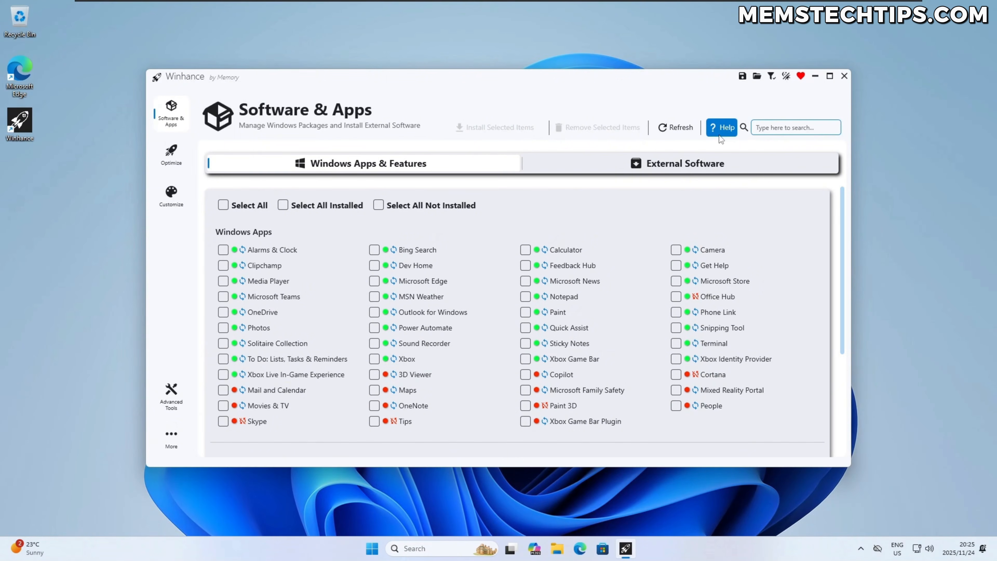
pyautogui.click(721, 132)
pyautogui.click(526, 188)
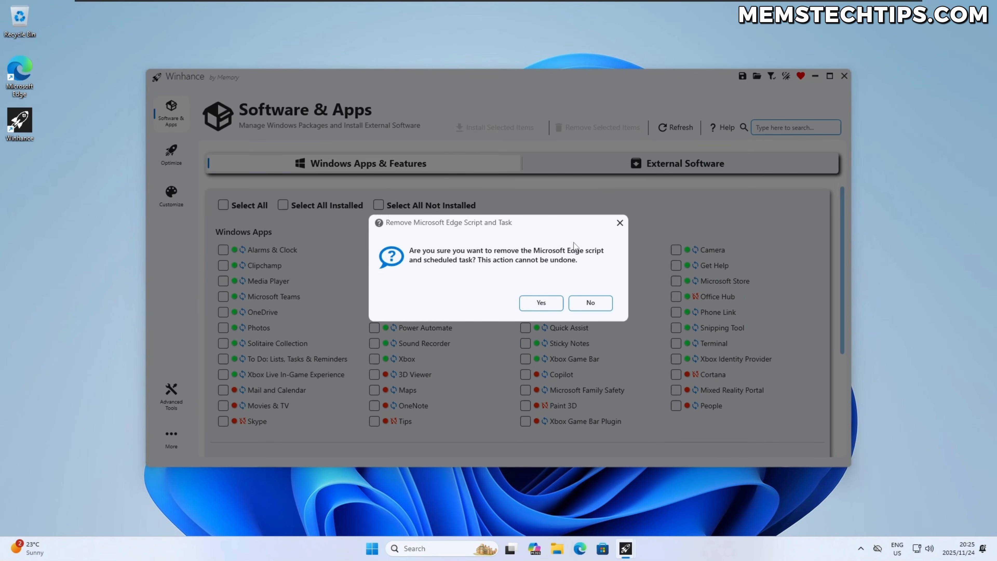
pyautogui.click(546, 310)
# - Delete Winhance's OneDrive removal script and scheduled task, check the removal status in Windows Apps Help, and close the help
pyautogui.click(721, 128)
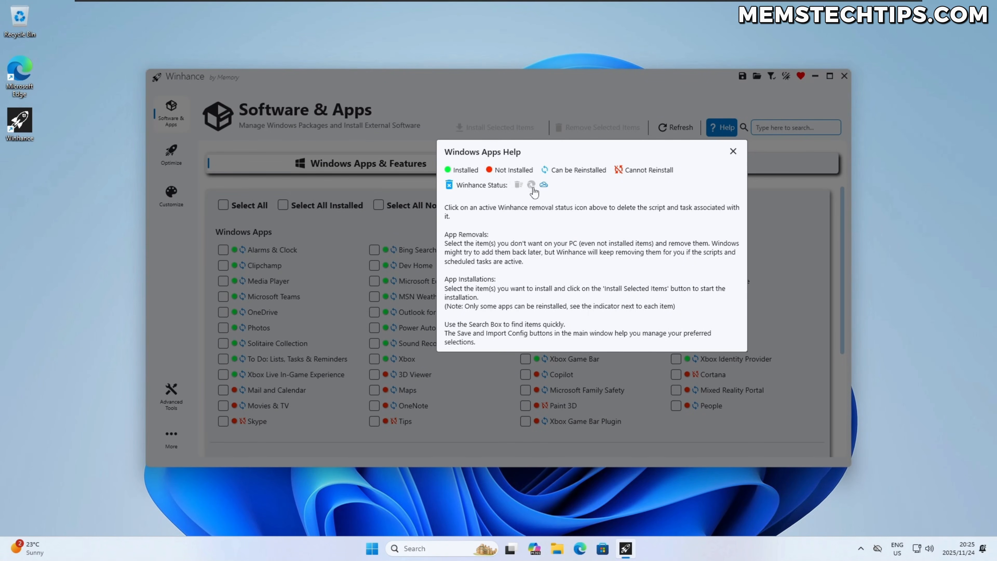
pyautogui.click(544, 185)
pyautogui.click(540, 302)
pyautogui.click(721, 128)
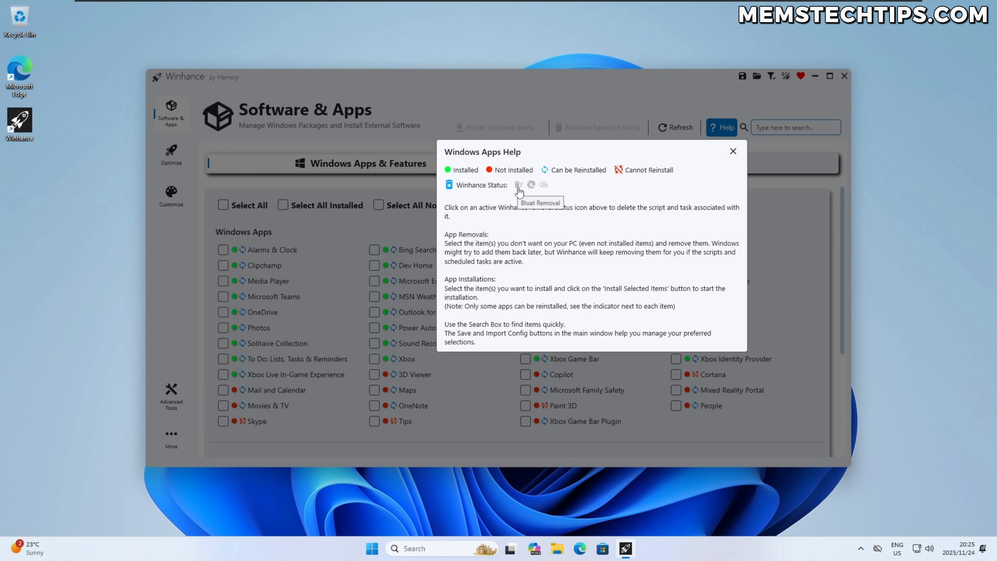
pyautogui.click(733, 151)
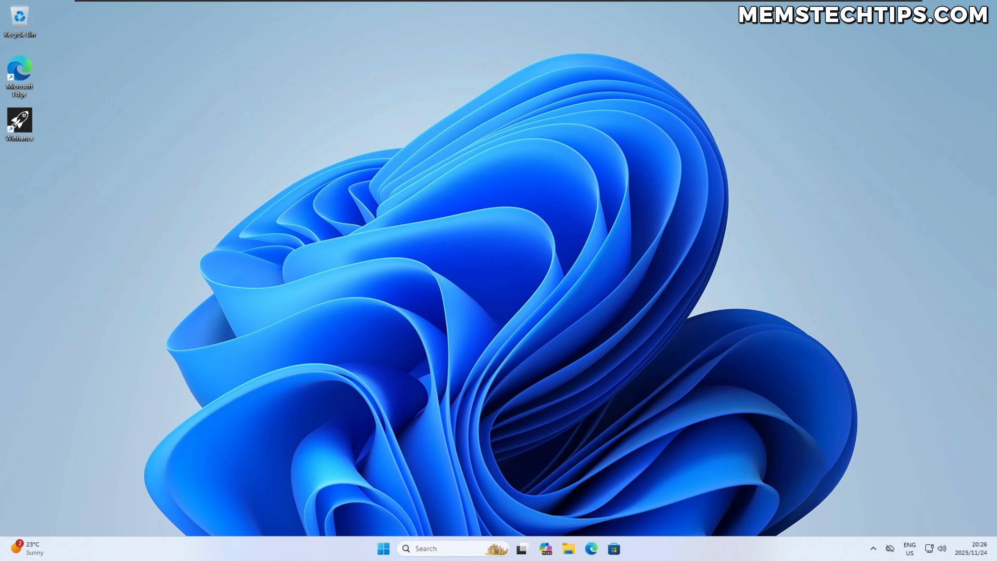
# - Search Windows for "system res", open the restore point settings, move the System Properties window toward the screen's centre, and launch System Restore
pyautogui.click(463, 549)
pyautogui.write('s')
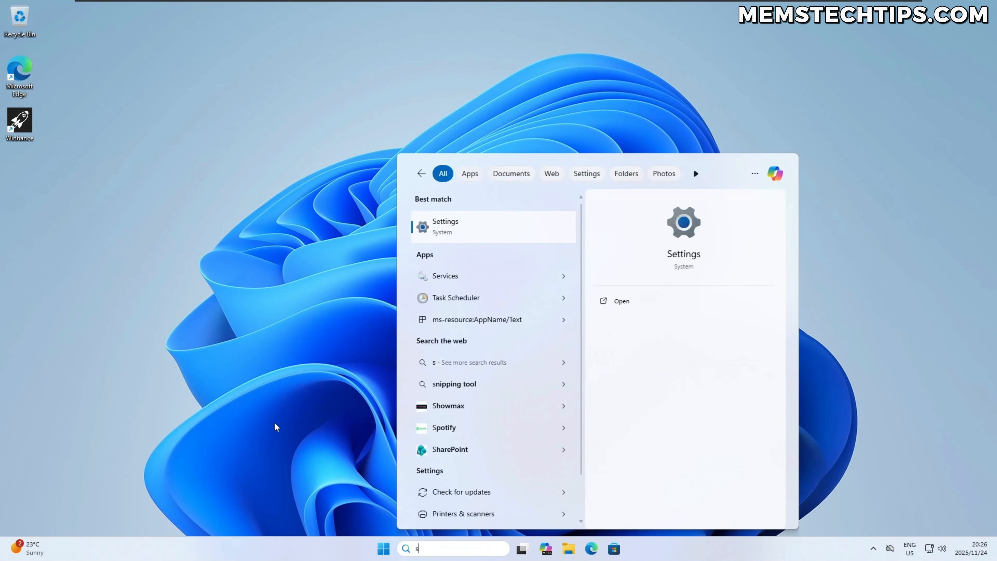
pyautogui.write('ystem res')
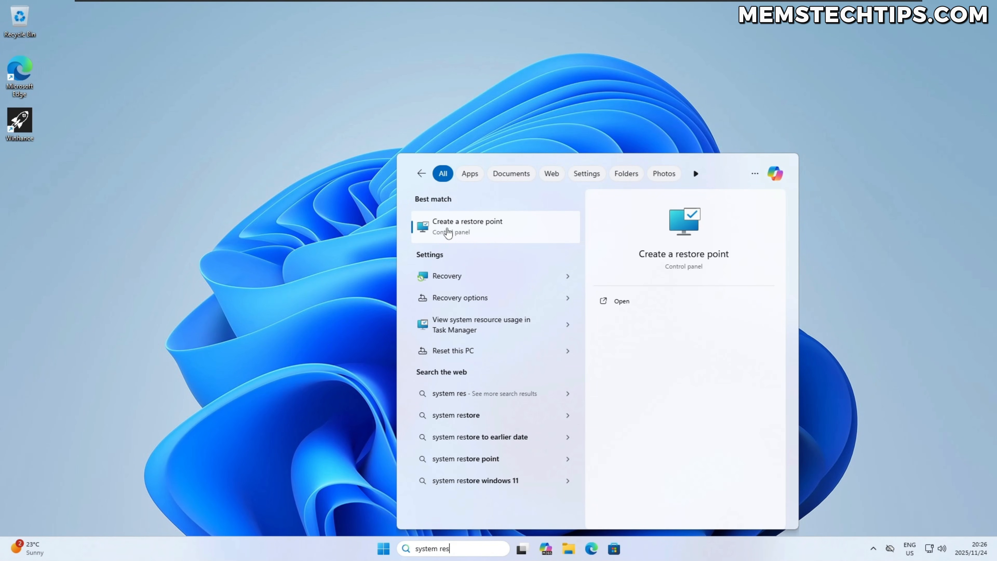
pyautogui.click(503, 235)
pyautogui.moveTo(113, 42); pyautogui.dragTo(444, 164)
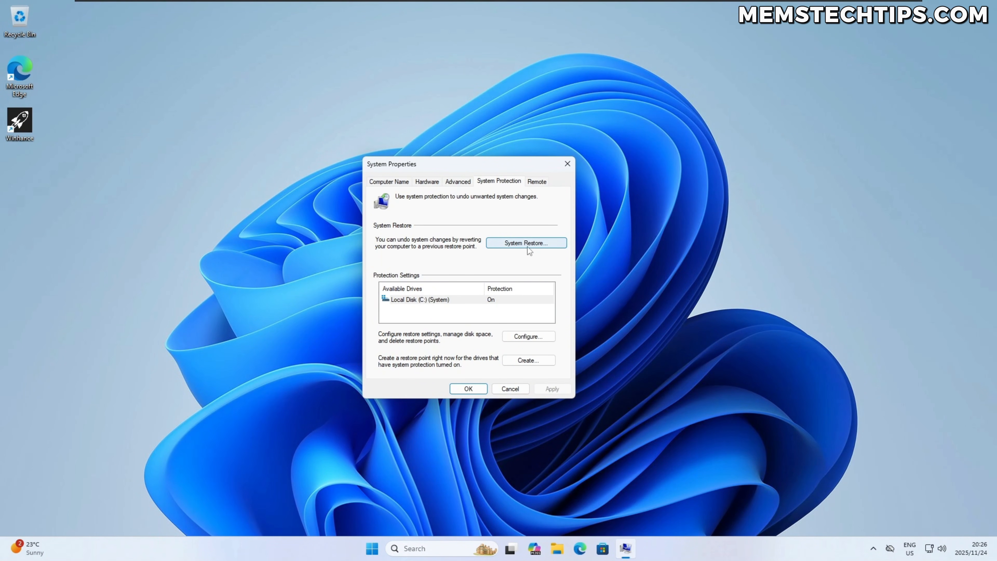
pyautogui.click(540, 244)
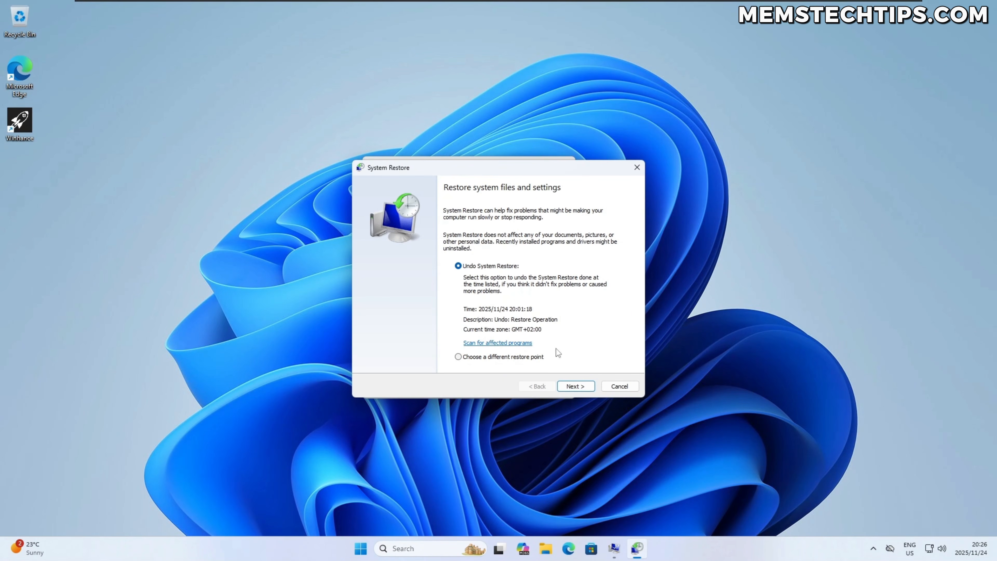
# - Choose a different restore point, select Winhance Initial Restore Point, and start restoring the system to it
pyautogui.click(499, 360)
pyautogui.click(577, 386)
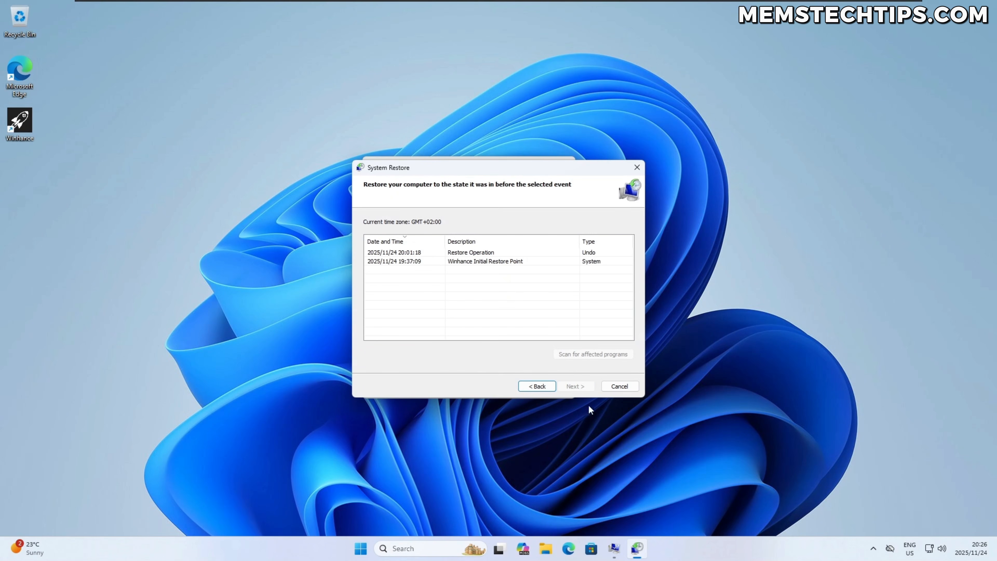
pyautogui.click(458, 263)
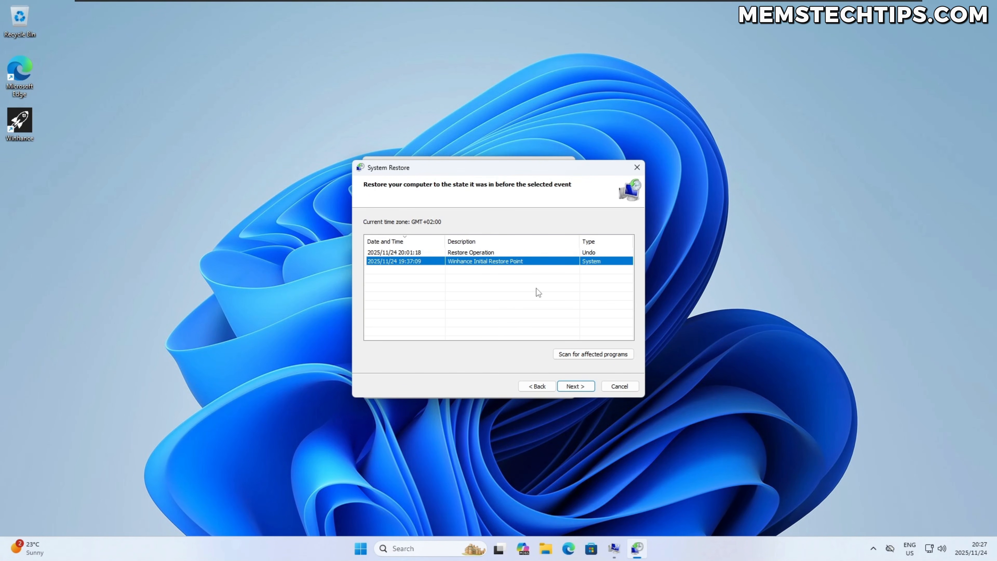
pyautogui.click(581, 386)
pyautogui.click(569, 386)
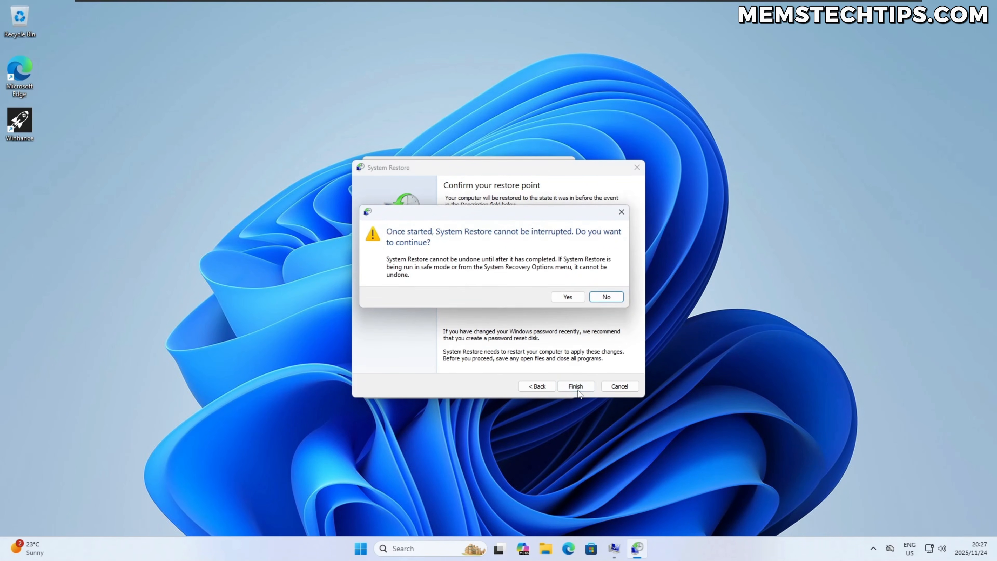